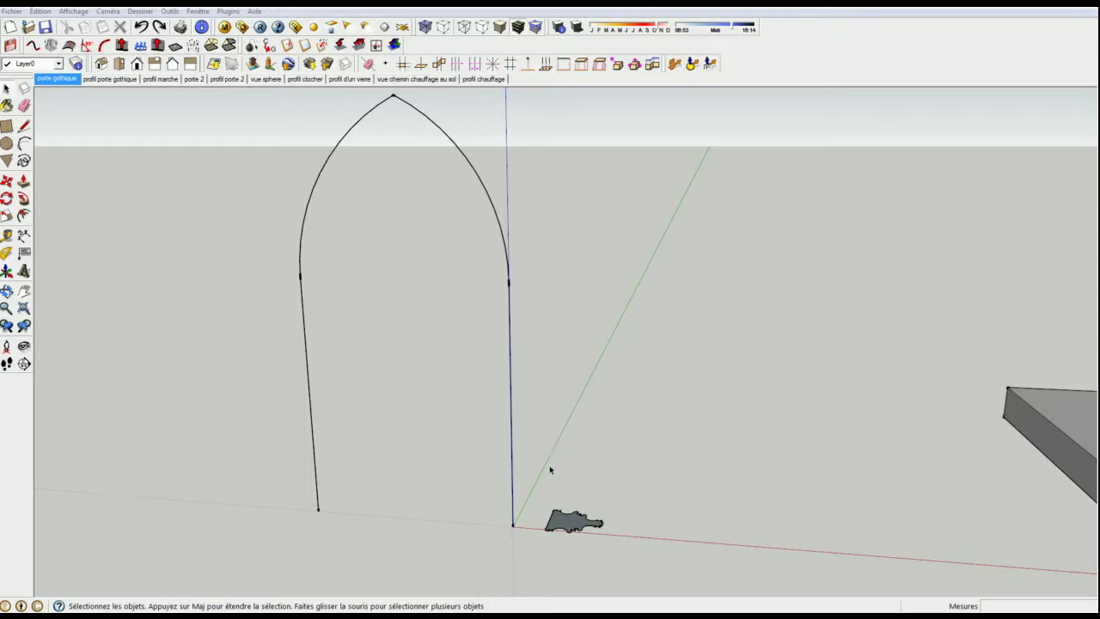
- Examine the flat moulding profile lying near the origin and the pointed-arch path beside it
{"action": "scroll", "coordinate": [570, 522], "scroll_direction": "up", "scroll_amount": 8}
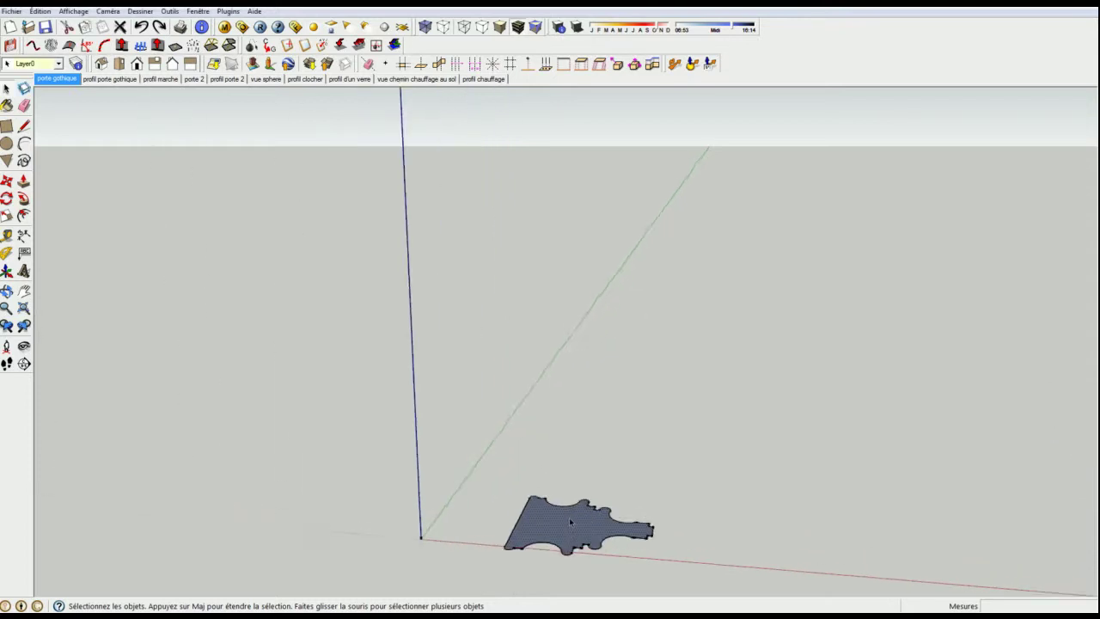
{"action": "middle_click_drag", "start_coordinate": [568, 472], "coordinate": [570, 550]}
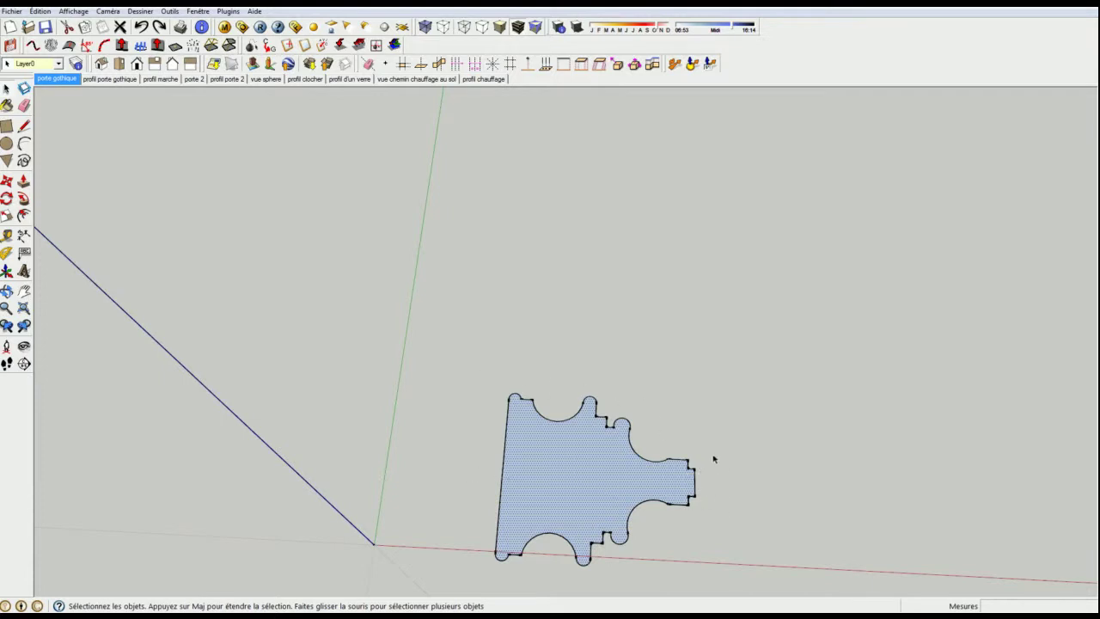
{"action": "middle_click_drag", "start_coordinate": [464, 441], "coordinate": [424, 248]}
{"action": "scroll", "coordinate": [516, 421], "scroll_direction": "down", "scroll_amount": 3}
{"action": "scroll", "coordinate": [532, 445], "scroll_direction": "down", "scroll_amount": 1}
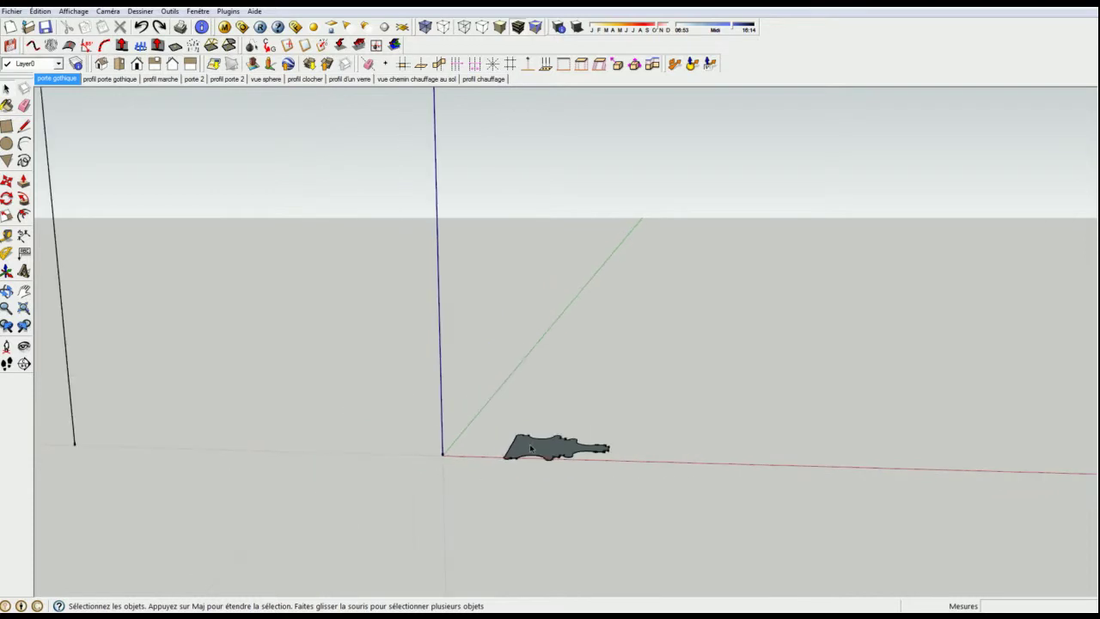
{"action": "middle_click_drag", "start_coordinate": [516, 382], "coordinate": [584, 434]}
{"action": "middle_click_drag", "start_coordinate": [592, 379], "coordinate": [560, 446], "text": "shift"}
{"action": "scroll", "coordinate": [579, 444], "scroll_direction": "down", "scroll_amount": 1}
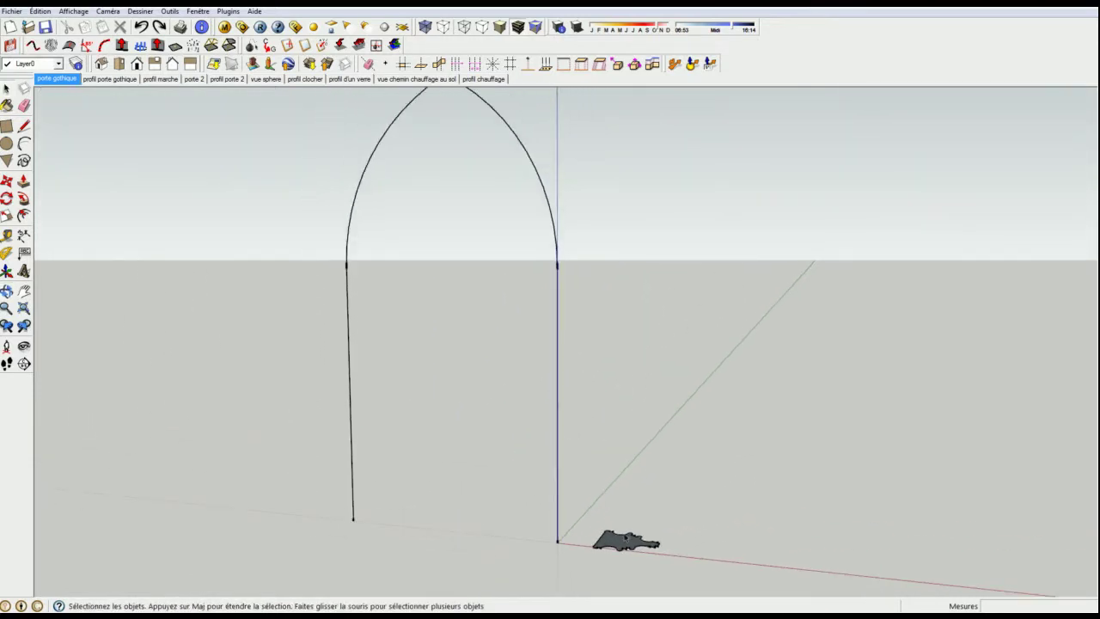
{"action": "scroll", "coordinate": [702, 420], "scroll_direction": "down", "scroll_amount": 1}
{"action": "middle_click_drag", "start_coordinate": [697, 432], "coordinate": [633, 427], "text": "shift"}
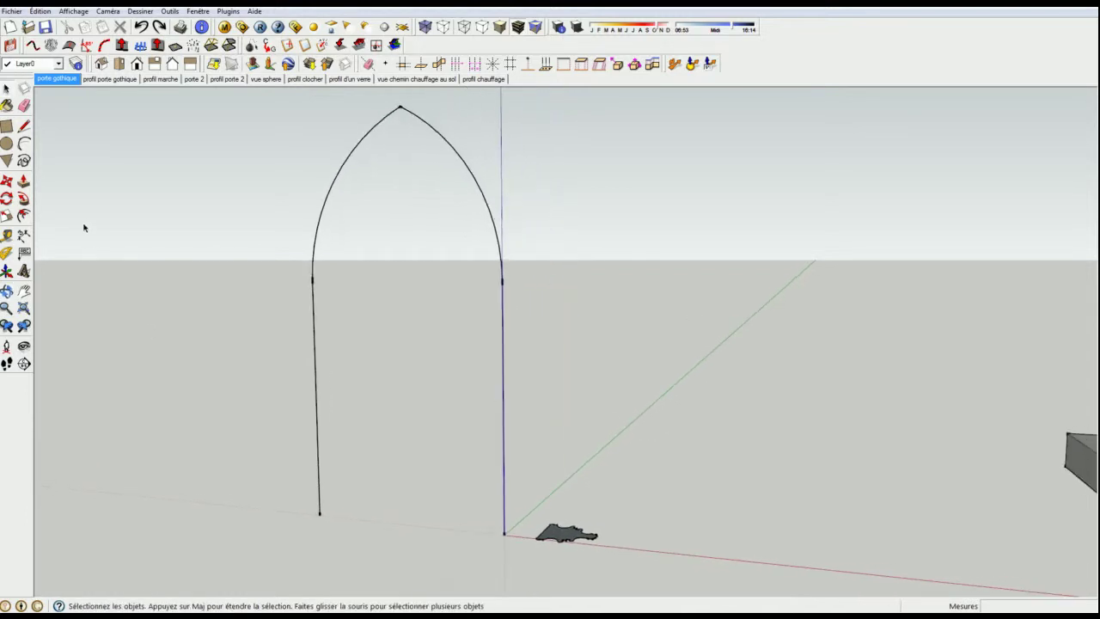
- Sweep the moulding profile along the whole pointed-arch path with Follow Me to form the Gothic doorway
{"action": "left_click", "coordinate": [555, 538]}
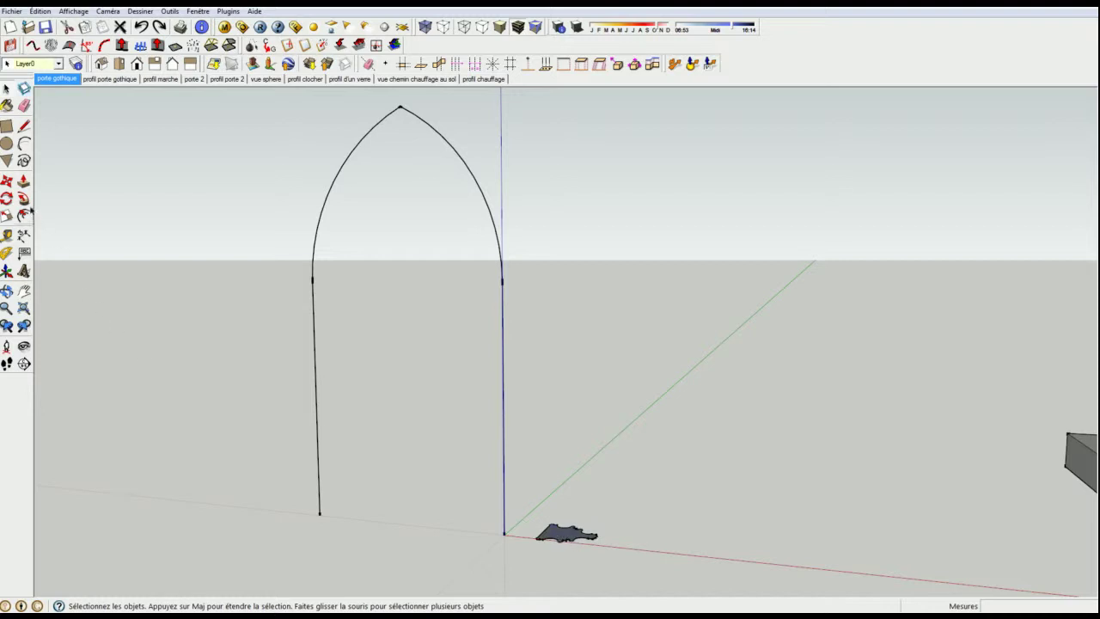
{"action": "left_click", "coordinate": [25, 201]}
{"action": "left_click", "coordinate": [550, 531]}
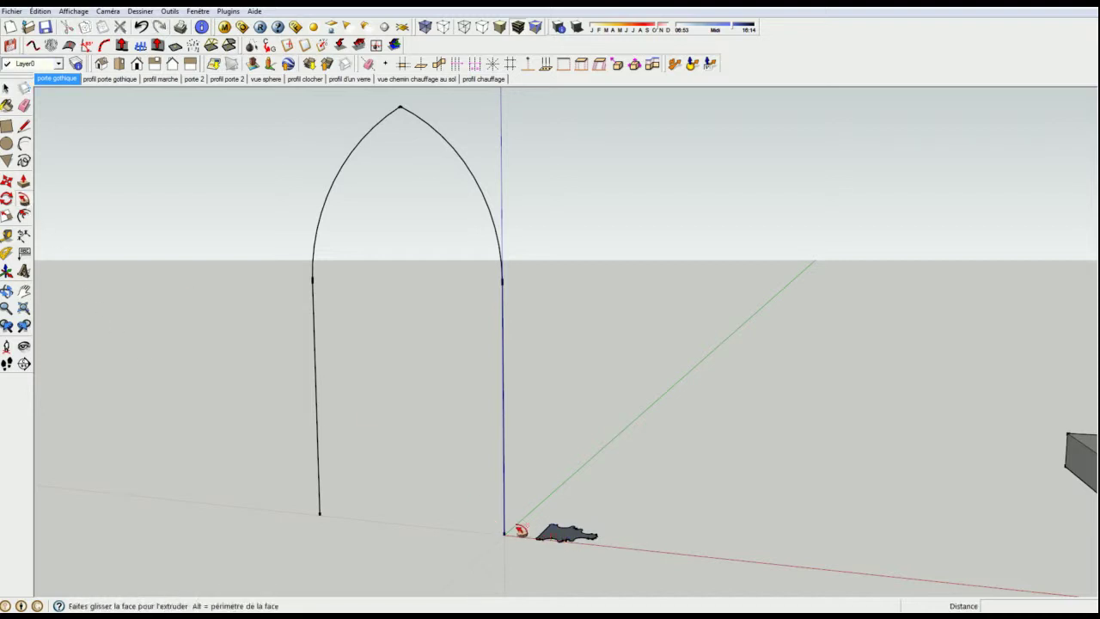
{"action": "left_click", "coordinate": [543, 536]}
{"action": "left_click", "coordinate": [547, 535]}
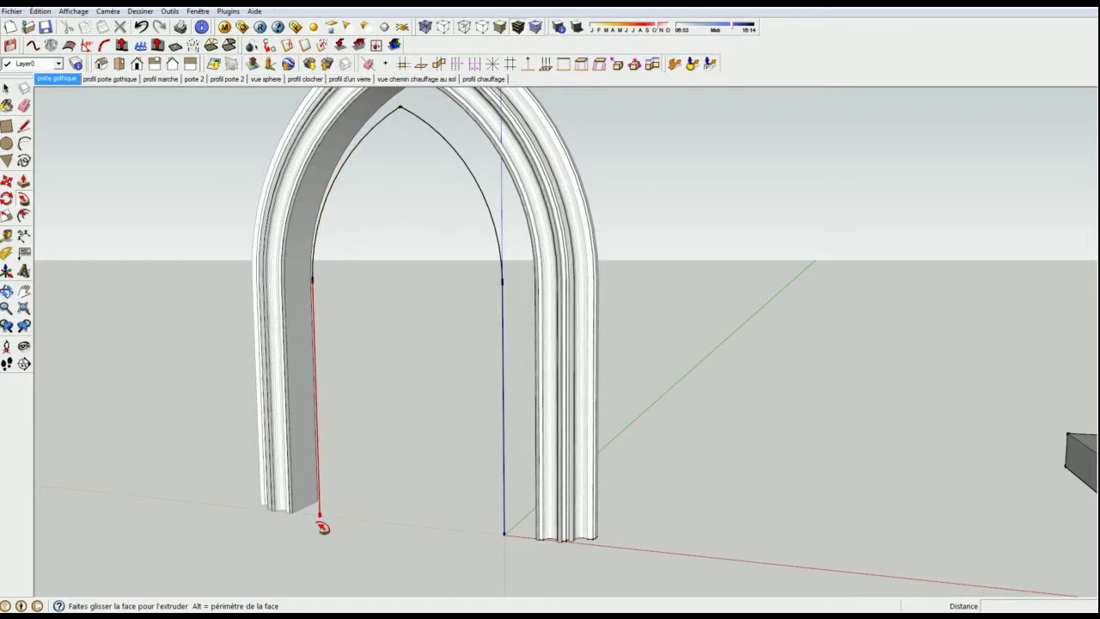
{"action": "left_click", "coordinate": [360, 487]}
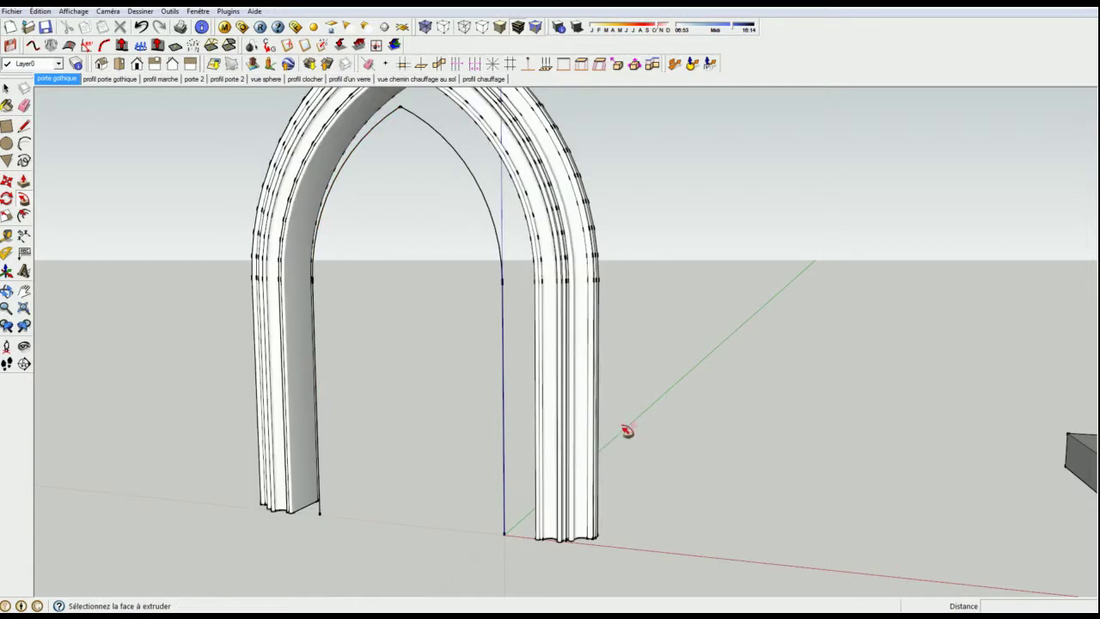
- Inspect the moulded Gothic doorway from the front and around its apex
{"action": "mouse_move", "coordinate": [617, 355]}
{"action": "middle_mouse_down"}
{"action": "mouse_move", "coordinate": [575, 363]}
{"action": "mouse_move", "coordinate": [400, 352]}
{"action": "mouse_move", "coordinate": [319, 333]}
{"action": "mouse_move", "coordinate": [555, 332]}
{"action": "mouse_move", "coordinate": [501, 318]}
{"action": "mouse_move", "coordinate": [573, 380]}
{"action": "mouse_move", "coordinate": [651, 332]}
{"action": "mouse_move", "coordinate": [654, 317]}
{"action": "mouse_move", "coordinate": [513, 332]}
{"action": "mouse_move", "coordinate": [562, 312]}
{"action": "middle_mouse_up"}
{"action": "scroll", "coordinate": [559, 318], "scroll_direction": "up", "scroll_amount": 3}
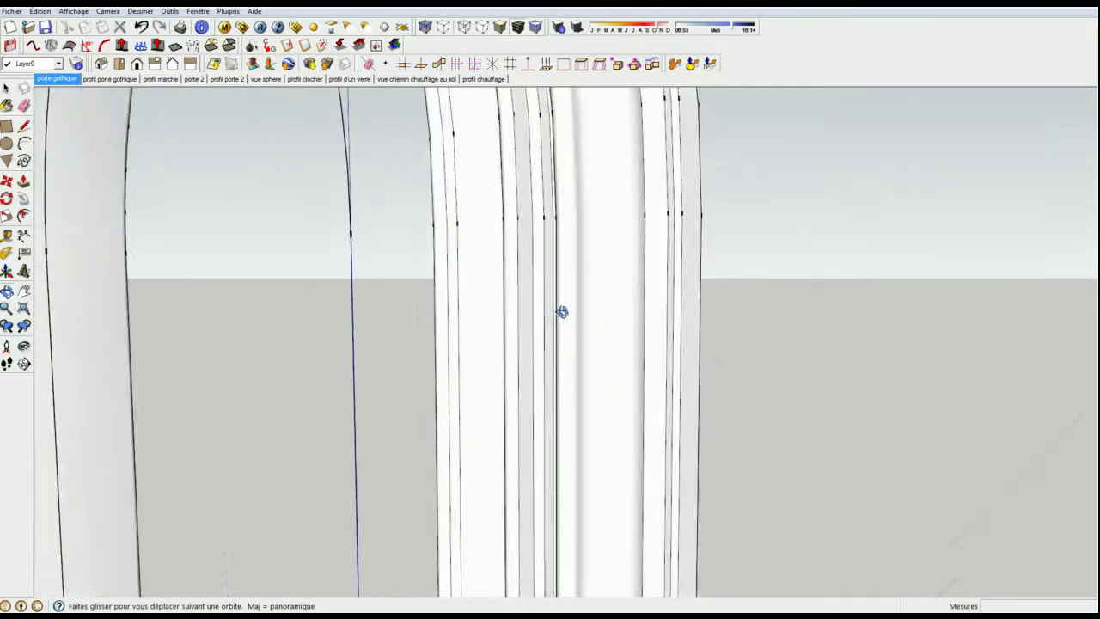
{"action": "scroll", "coordinate": [593, 316], "scroll_direction": "down", "scroll_amount": 5}
{"action": "middle_click_drag", "start_coordinate": [391, 313], "coordinate": [496, 342]}
{"action": "scroll", "coordinate": [518, 167], "scroll_direction": "up", "scroll_amount": 4}
{"action": "middle_click_drag", "start_coordinate": [542, 171], "coordinate": [581, 159]}
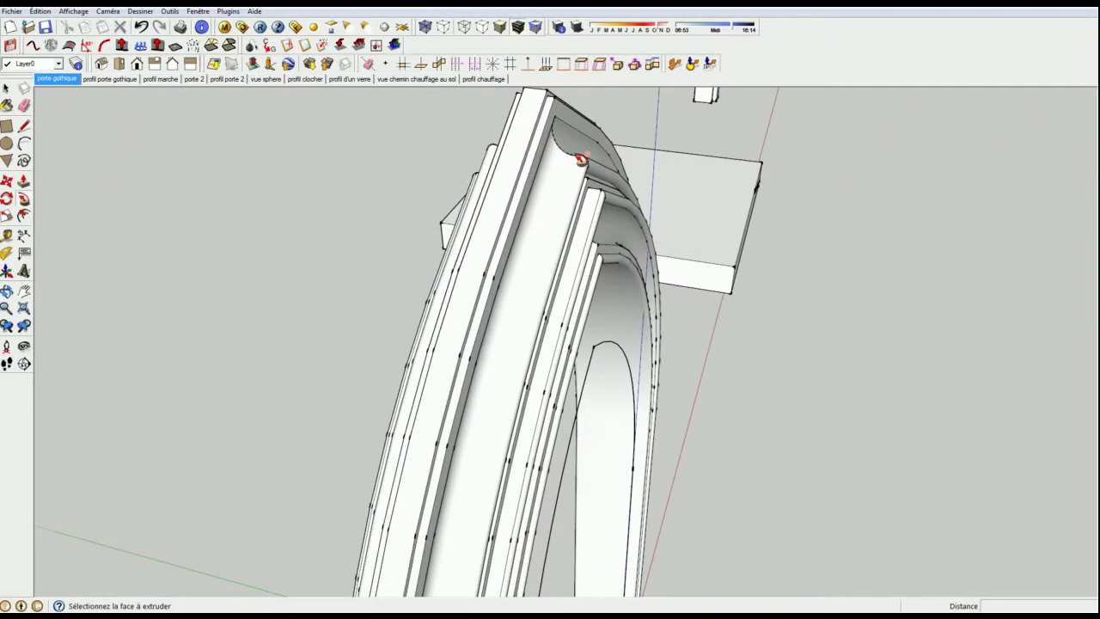
{"action": "middle_click_drag", "start_coordinate": [602, 246], "coordinate": [488, 227]}
- Sweep the stair-shaped cutout profile around the slab's four top edges with Follow Me to carve steps on every side
{"action": "middle_click_drag", "start_coordinate": [730, 349], "coordinate": [589, 324]}
{"action": "scroll", "coordinate": [585, 338], "scroll_direction": "up", "scroll_amount": 5}
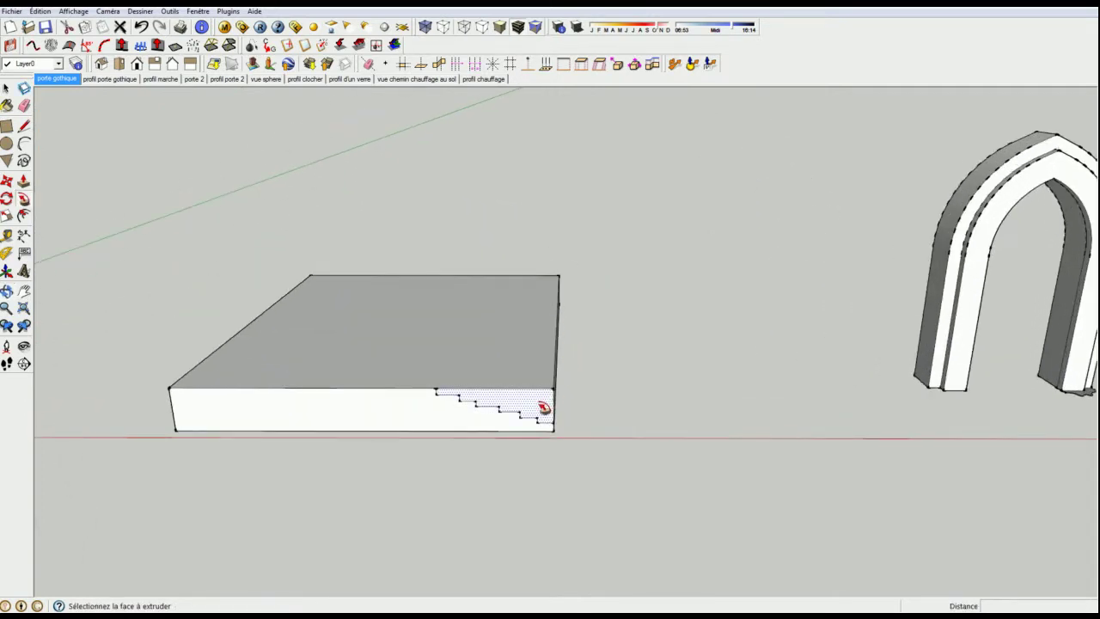
{"action": "mouse_move", "coordinate": [541, 413]}
{"action": "middle_mouse_down"}
{"action": "mouse_move", "coordinate": [550, 381]}
{"action": "mouse_move", "coordinate": [528, 412]}
{"action": "mouse_move", "coordinate": [542, 398]}
{"action": "middle_mouse_up"}
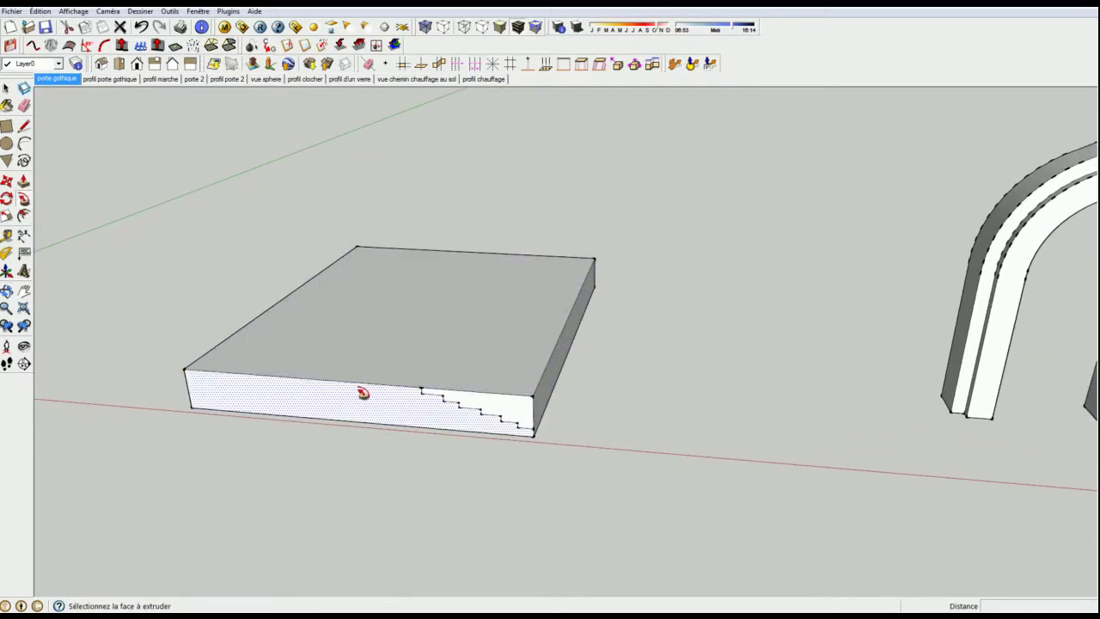
{"action": "left_click", "coordinate": [6, 89]}
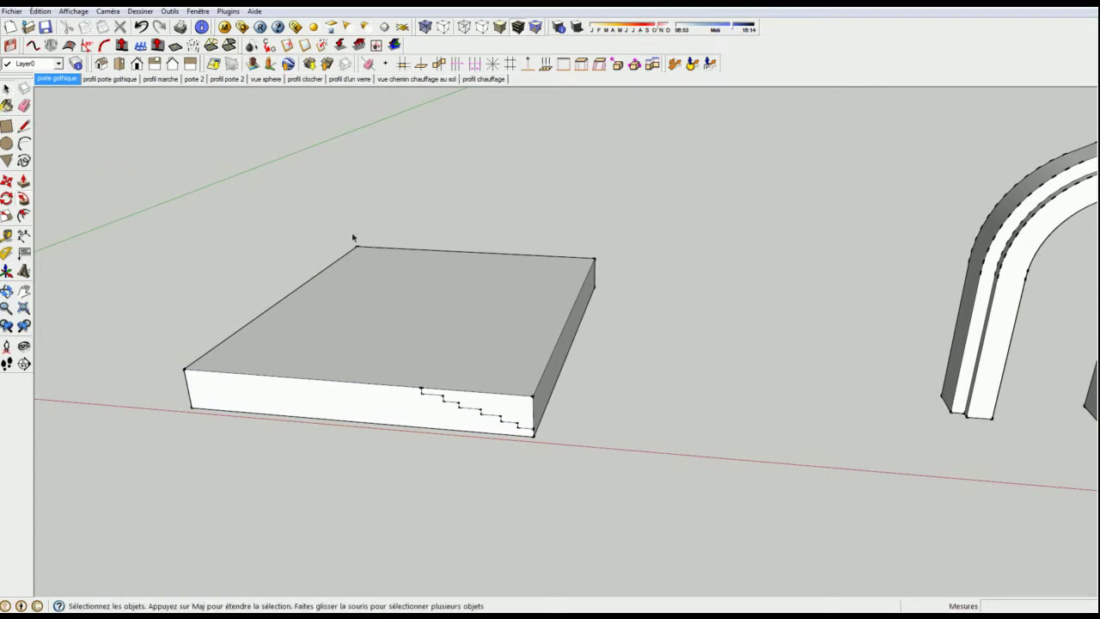
{"action": "left_click", "coordinate": [555, 349]}
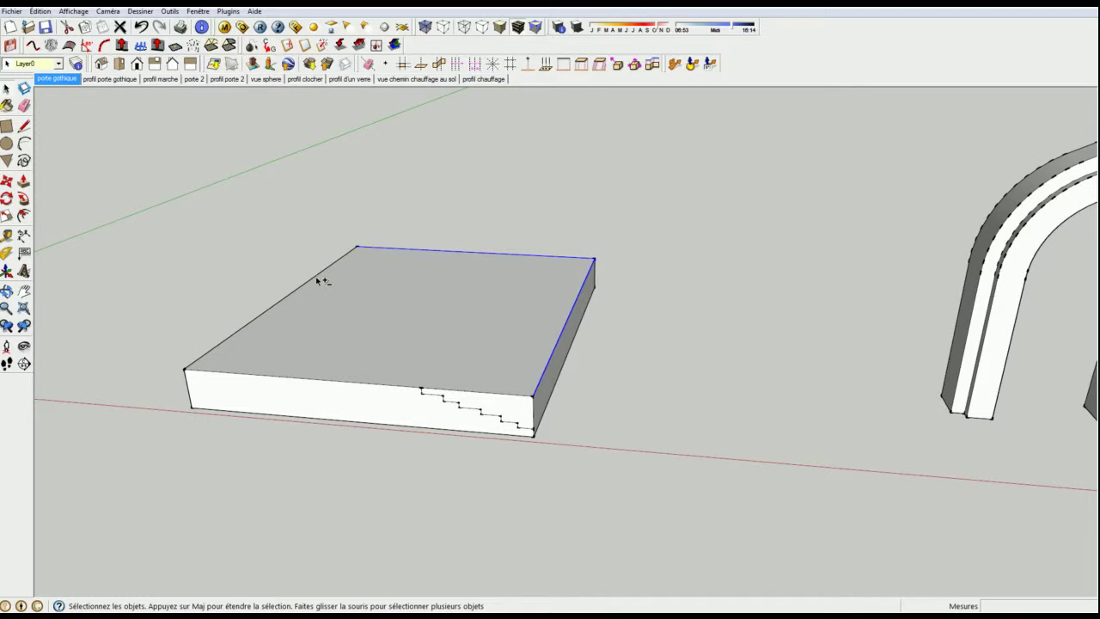
{"action": "left_click", "coordinate": [308, 380], "text": "shift"}
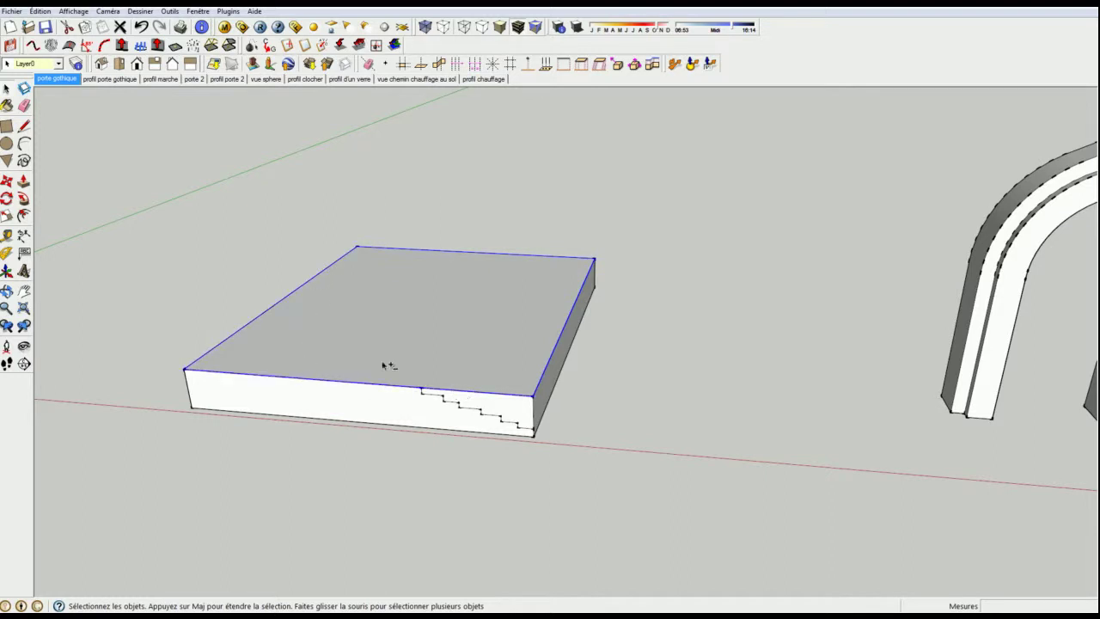
{"action": "left_click", "coordinate": [23, 198]}
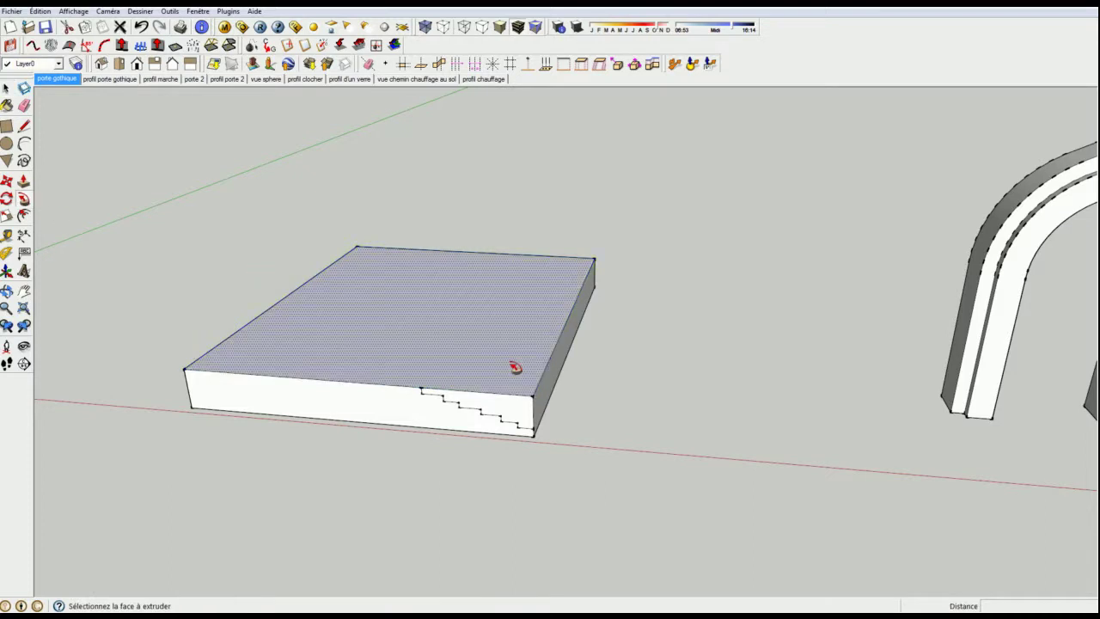
{"action": "left_click", "coordinate": [519, 411]}
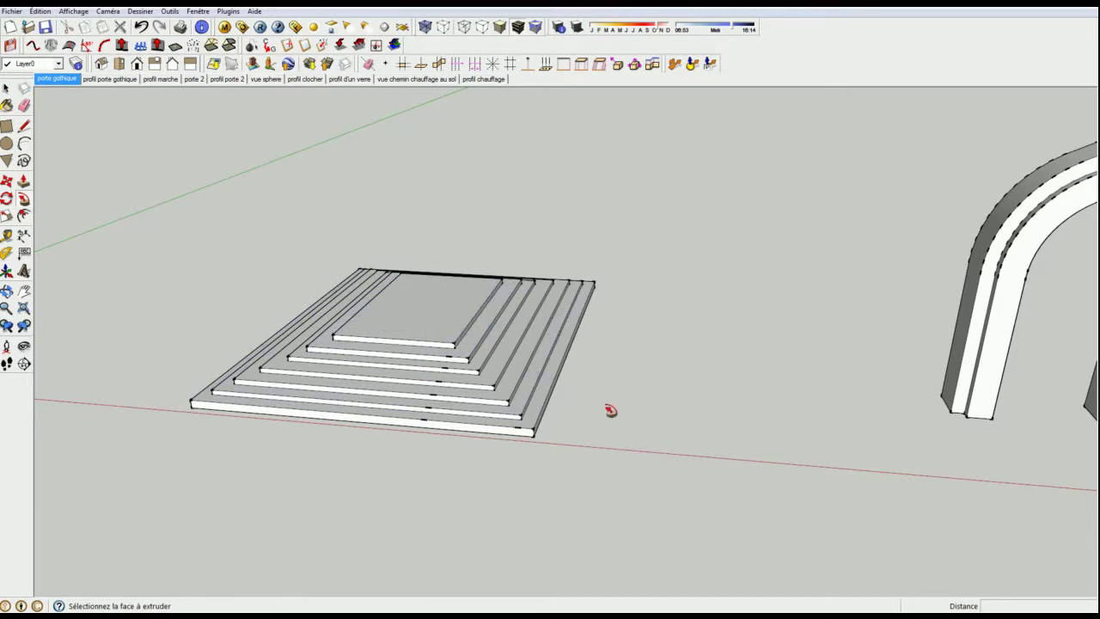
- Sweep the scalloped profile at the foot of the plain arch along its front edge to the opposite foot with Follow Me
{"action": "middle_click_drag", "start_coordinate": [770, 428], "coordinate": [283, 400], "text": "shift"}
{"action": "middle_click_drag", "start_coordinate": [707, 407], "coordinate": [611, 367]}
{"action": "scroll", "coordinate": [655, 433], "scroll_direction": "up", "scroll_amount": 2}
{"action": "mouse_move", "coordinate": [655, 433]}
{"action": "middle_mouse_down"}
{"action": "mouse_move", "coordinate": [662, 519]}
{"action": "mouse_move", "coordinate": [656, 436]}
{"action": "middle_mouse_up"}
{"action": "scroll", "coordinate": [655, 437], "scroll_direction": "up", "scroll_amount": 3}
{"action": "scroll", "coordinate": [608, 428], "scroll_direction": "up", "scroll_amount": 2}
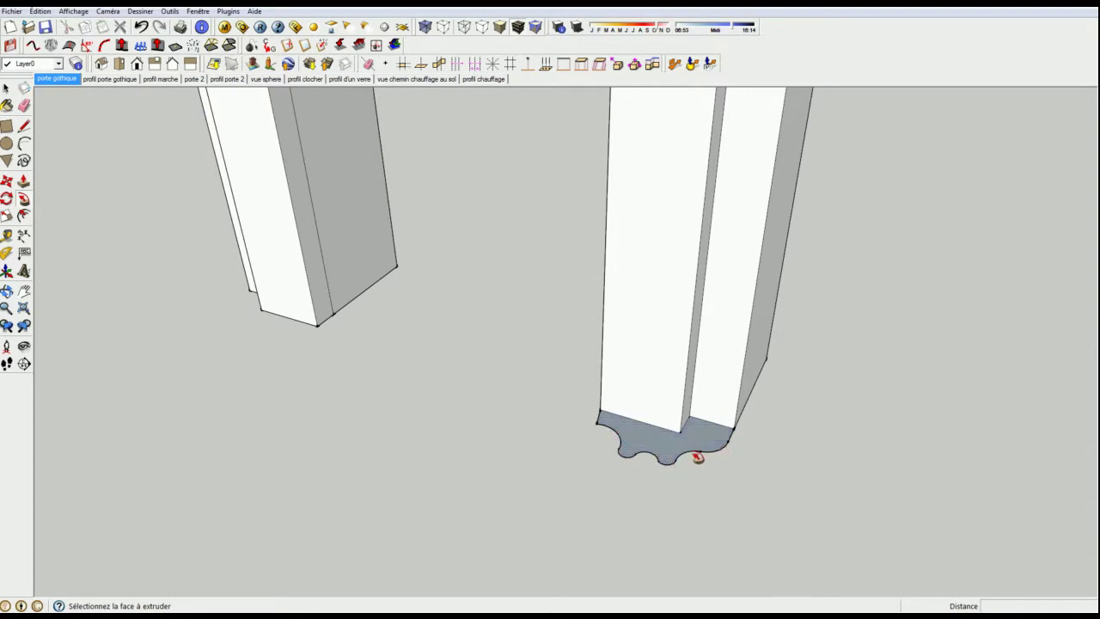
{"action": "scroll", "coordinate": [695, 449], "scroll_direction": "down", "scroll_amount": 5}
{"action": "middle_click_drag", "start_coordinate": [693, 405], "coordinate": [653, 467]}
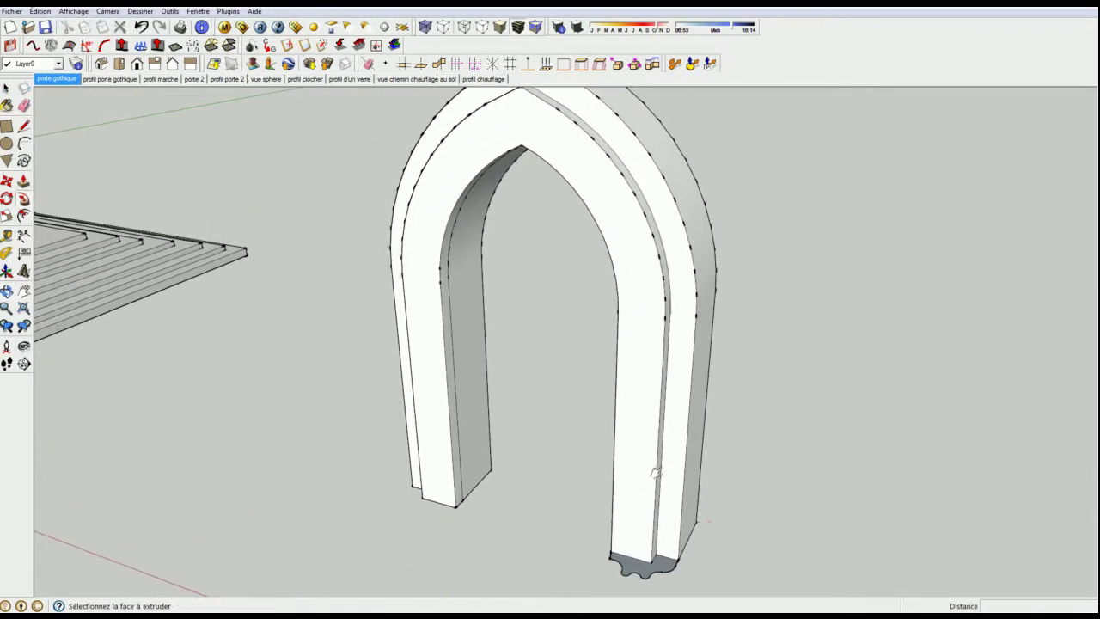
{"action": "left_click", "coordinate": [665, 554]}
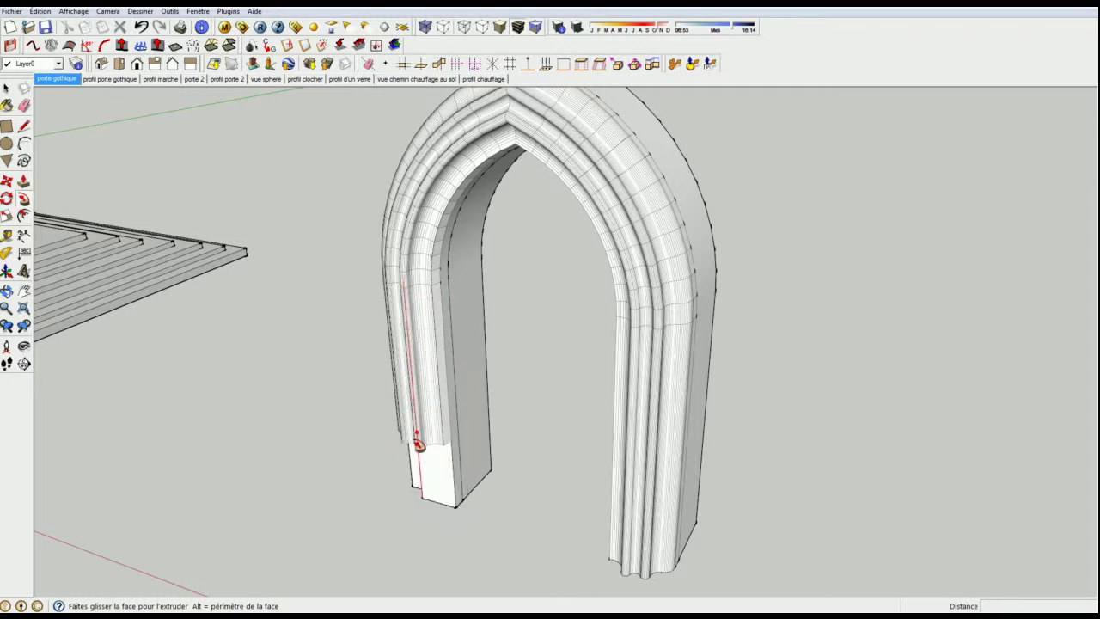
{"action": "left_click", "coordinate": [427, 505]}
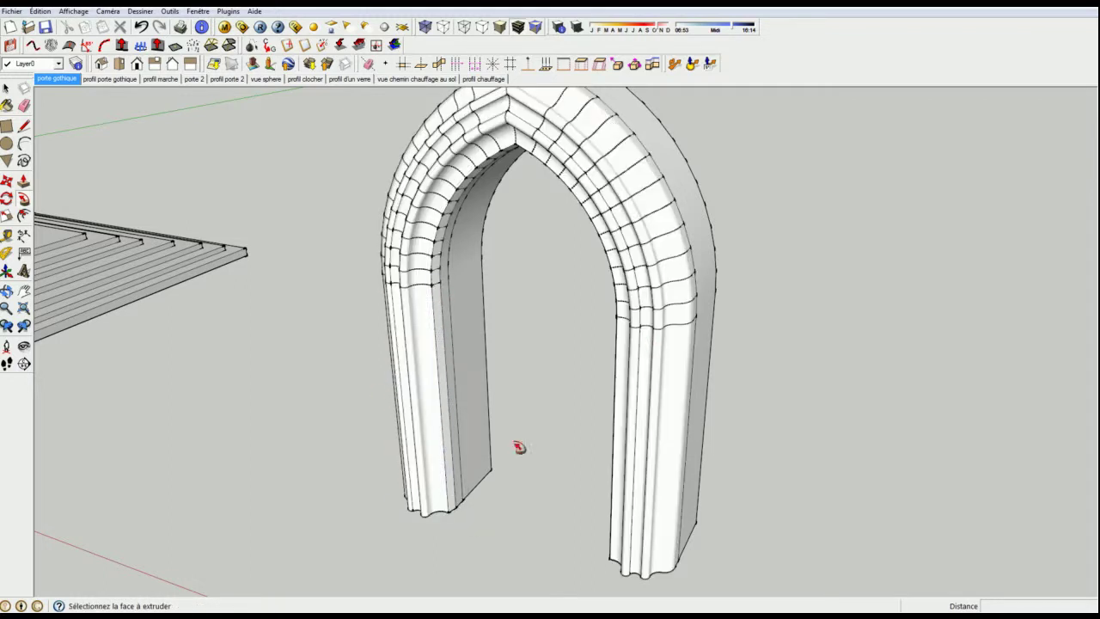
- Sweep the vertical disc around the horizontal circle with Follow Me to form a sphere
{"action": "middle_click_drag", "start_coordinate": [599, 378], "coordinate": [730, 376]}
{"action": "scroll", "coordinate": [729, 375], "scroll_direction": "down", "scroll_amount": 5}
{"action": "middle_click_drag", "start_coordinate": [771, 410], "coordinate": [607, 367]}
{"action": "key", "text": "p"}
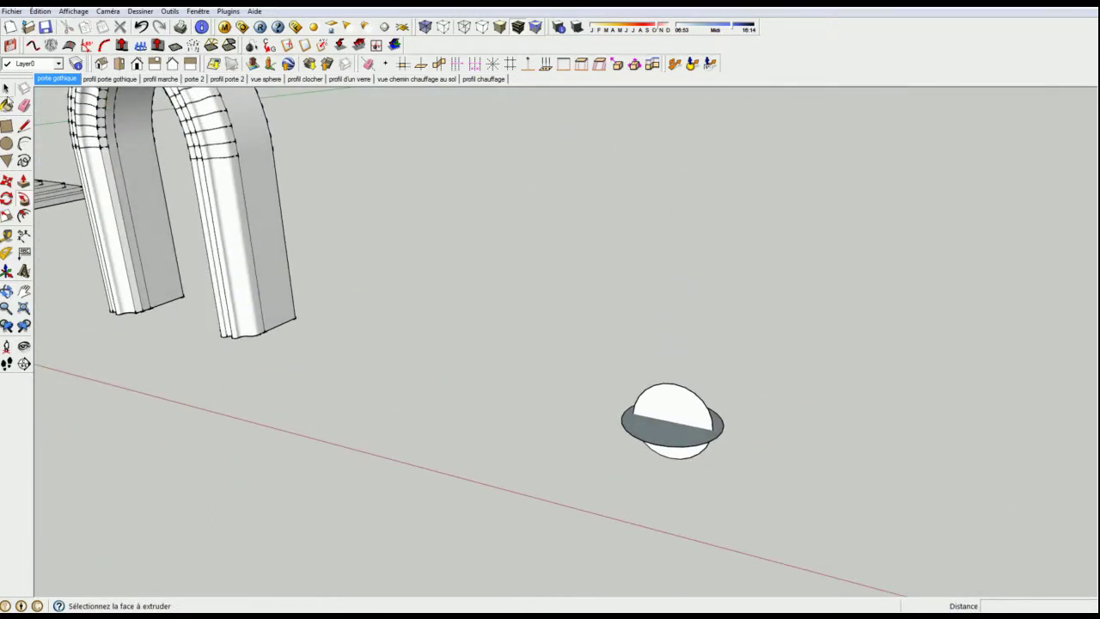
{"action": "key", "text": "space"}
{"action": "left_click", "coordinate": [662, 437]}
{"action": "scroll", "coordinate": [706, 429], "scroll_direction": "up", "scroll_amount": 2}
{"action": "middle_click_drag", "start_coordinate": [706, 430], "coordinate": [636, 509]}
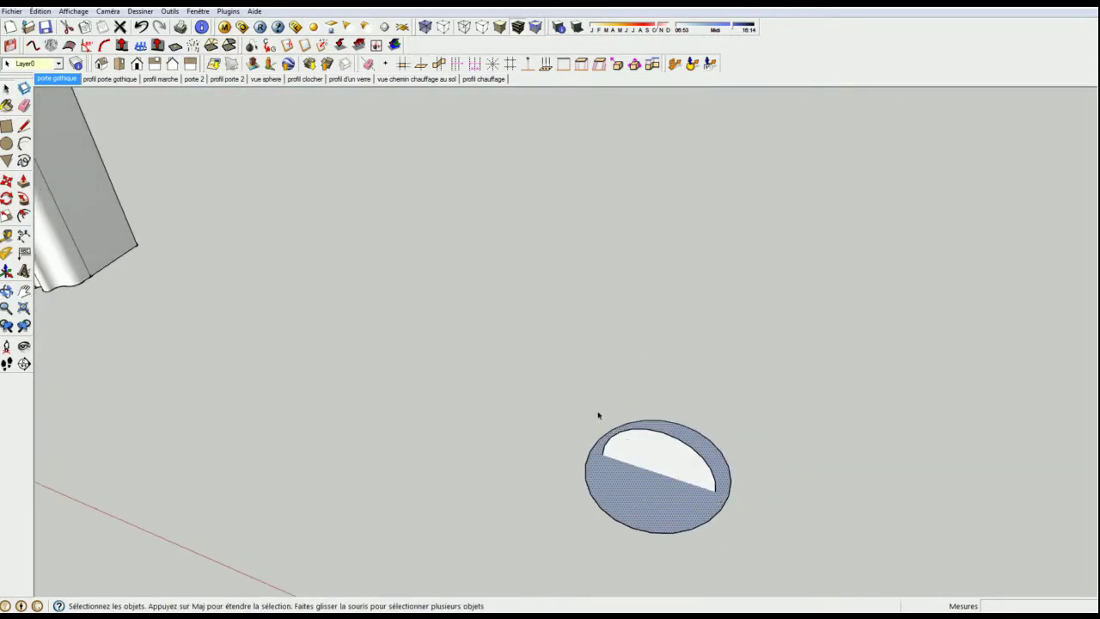
{"action": "middle_click_drag", "start_coordinate": [597, 464], "coordinate": [574, 461]}
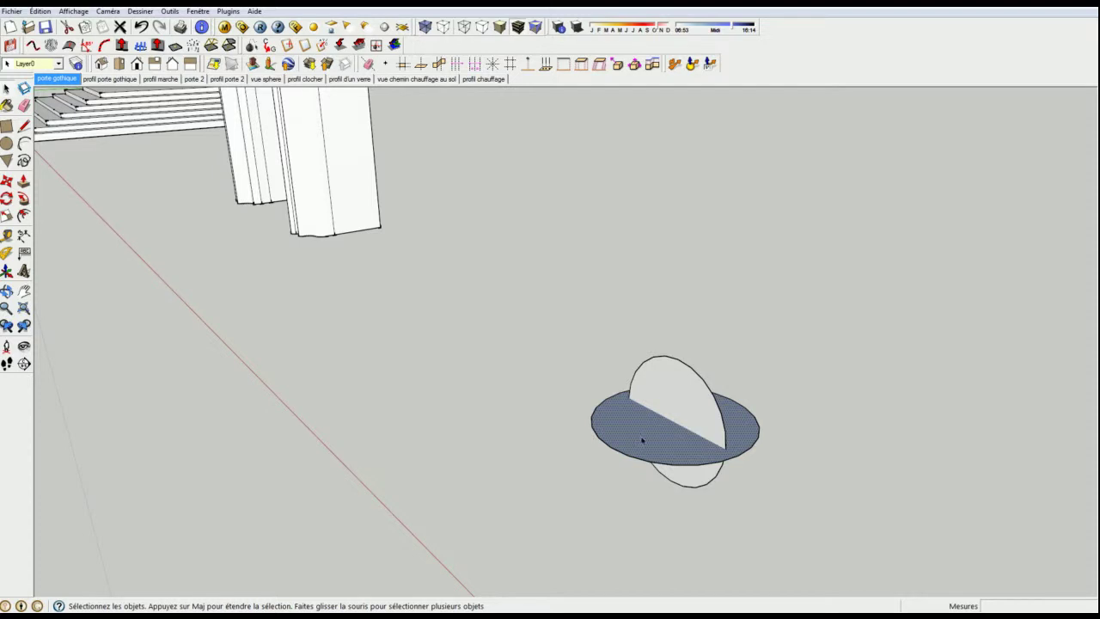
{"action": "left_click", "coordinate": [24, 199]}
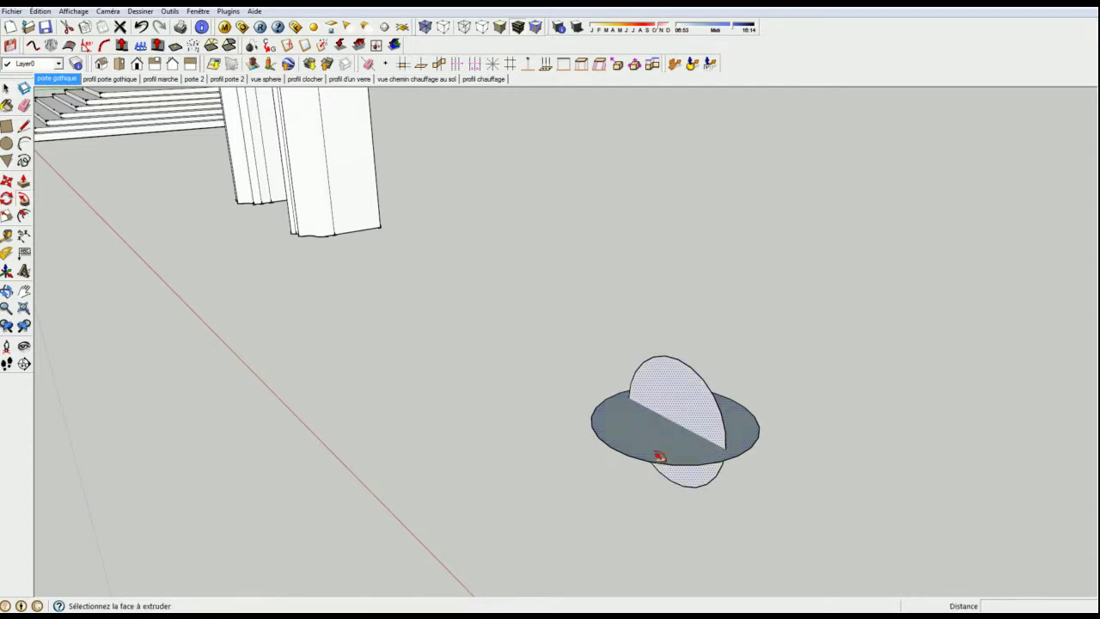
{"action": "left_click", "coordinate": [686, 404]}
{"action": "middle_click_drag", "start_coordinate": [673, 420], "coordinate": [886, 501]}
- Delete the flat path ring surrounding the sphere
{"action": "left_click", "coordinate": [7, 88]}
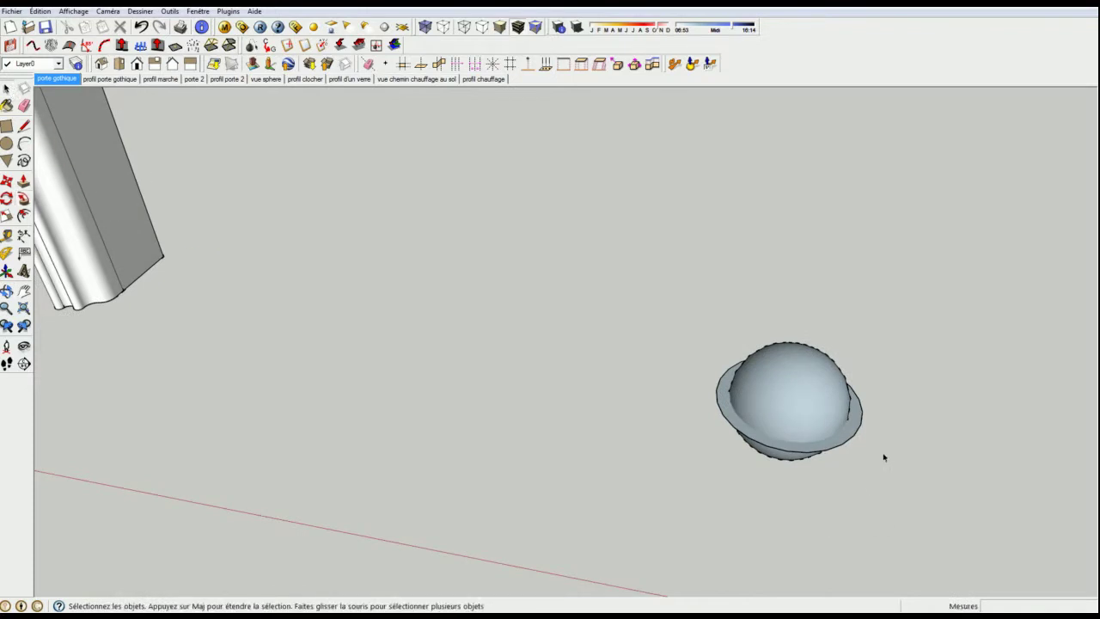
{"action": "left_click", "coordinate": [859, 418]}
{"action": "key", "text": "Delete"}
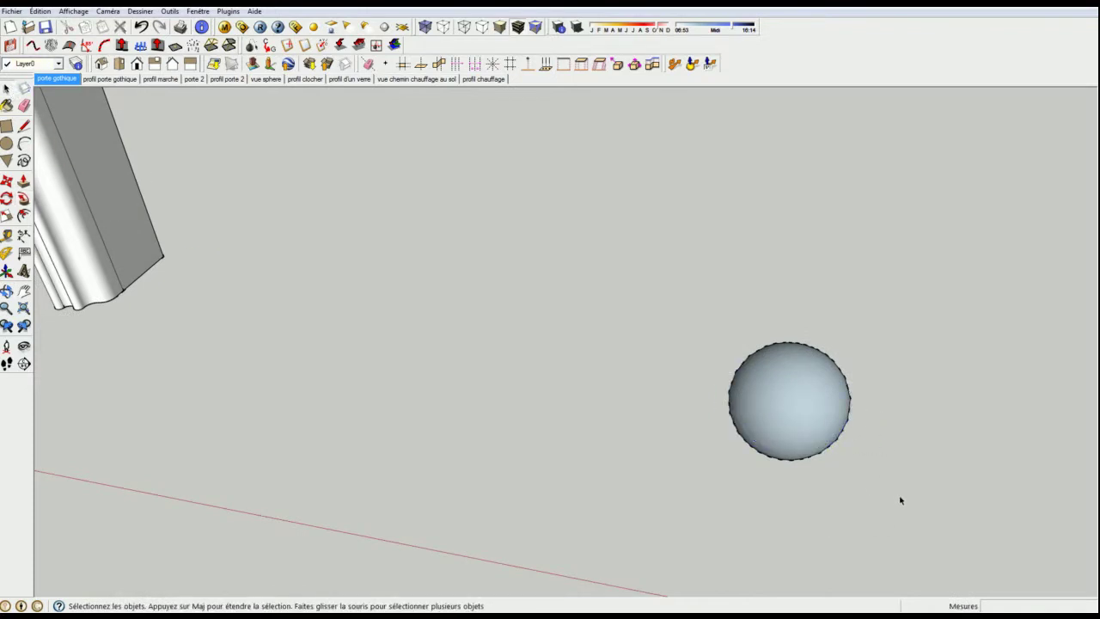
- Show the saved "profil clocher" view and look at the steeple profile standing on its circle
{"action": "scroll", "coordinate": [840, 439], "scroll_direction": "up", "scroll_amount": 2}
{"action": "middle_click_drag", "start_coordinate": [860, 449], "coordinate": [413, 372], "text": "shift"}
{"action": "scroll", "coordinate": [800, 461], "scroll_direction": "down", "scroll_amount": 2}
{"action": "middle_click_drag", "start_coordinate": [887, 465], "coordinate": [307, 319], "text": "shift"}
{"action": "scroll", "coordinate": [541, 386], "scroll_direction": "down", "scroll_amount": 4}
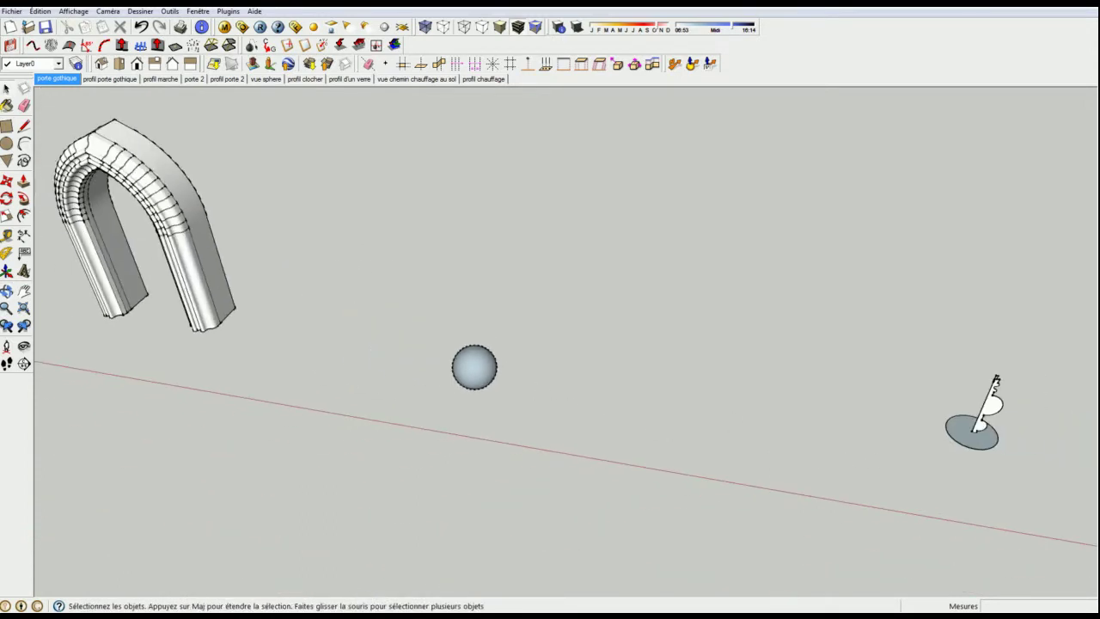
{"action": "left_click", "coordinate": [297, 79]}
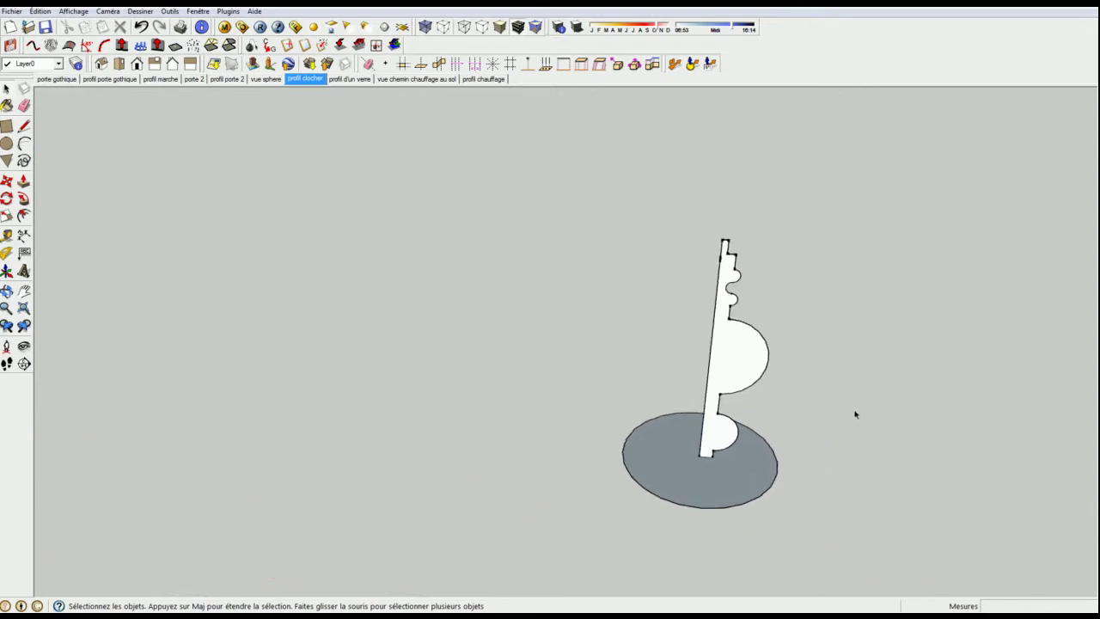
{"action": "middle_click_drag", "start_coordinate": [551, 376], "coordinate": [399, 432]}
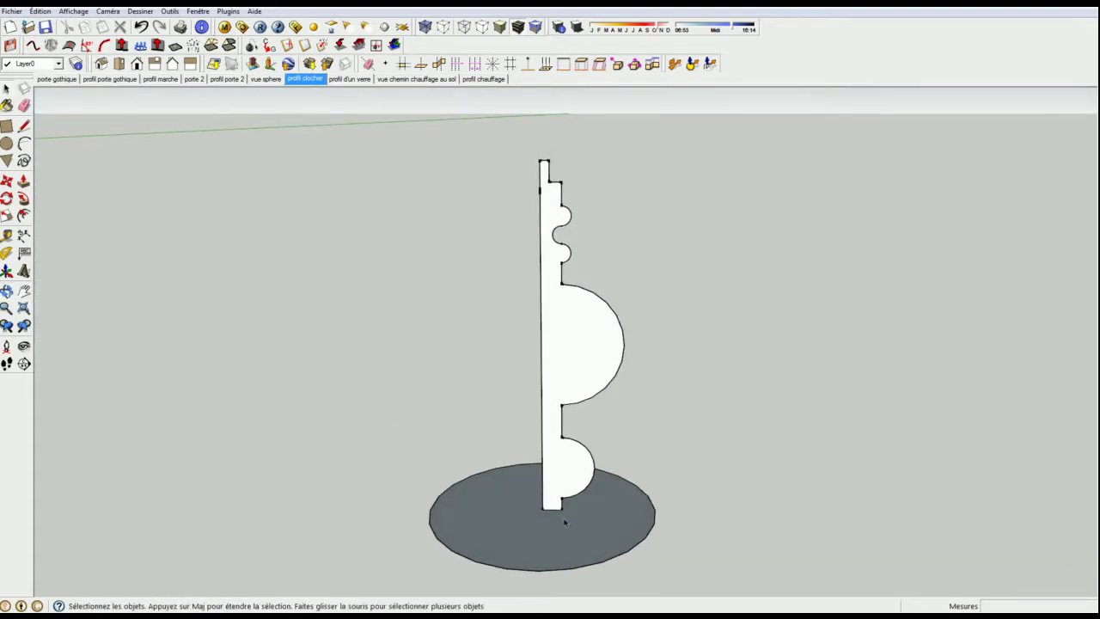
{"action": "left_click", "coordinate": [573, 367]}
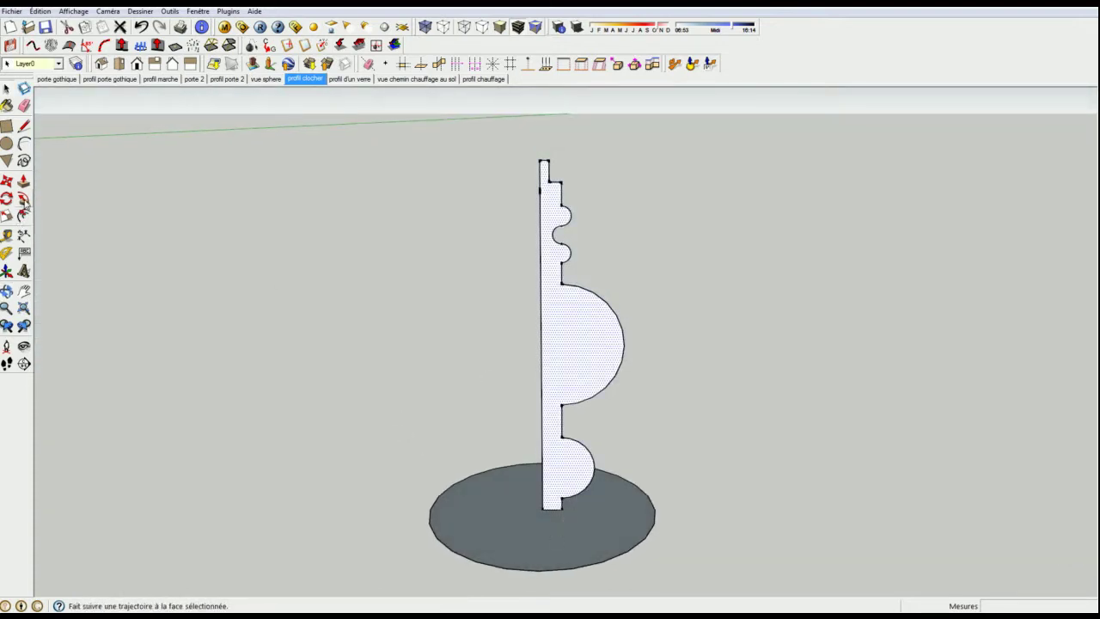
{"action": "left_click", "coordinate": [24, 181]}
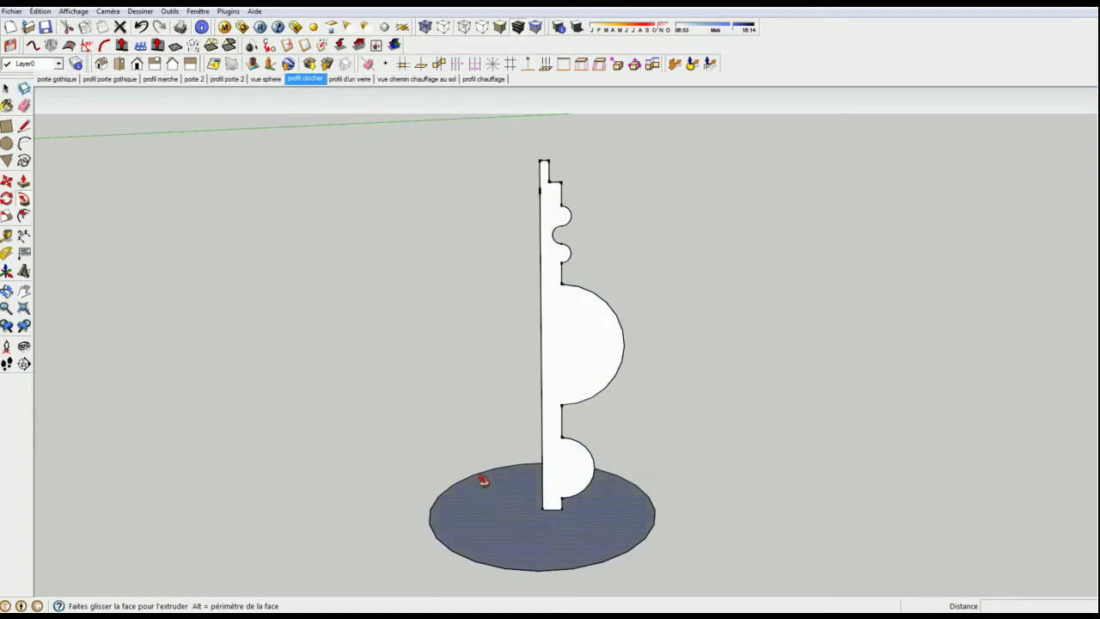
{"action": "left_click", "coordinate": [572, 478]}
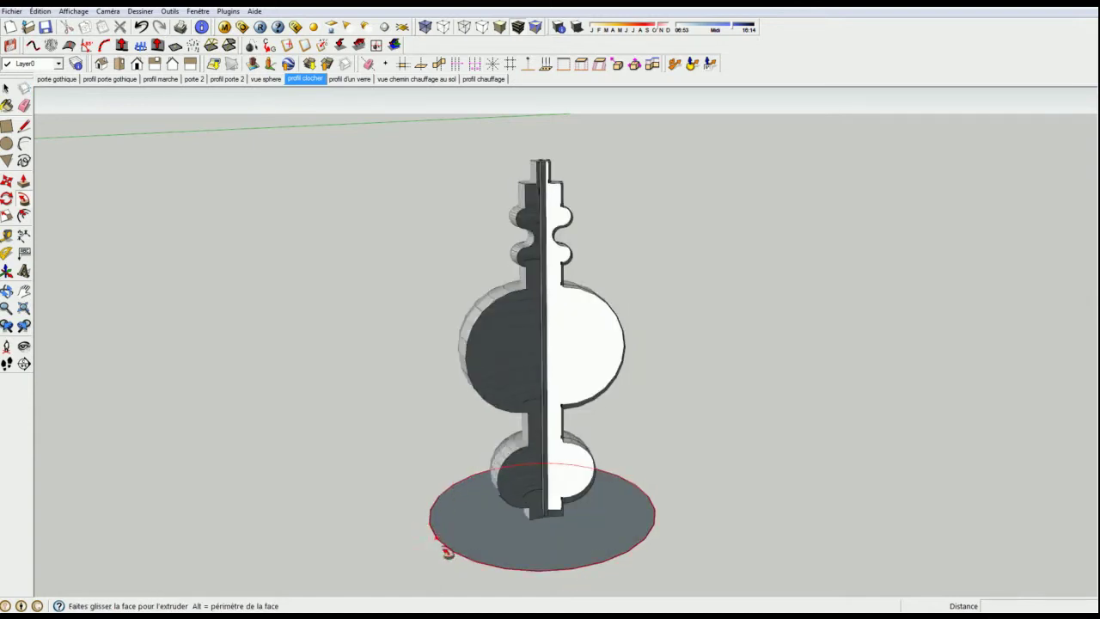
{"action": "key", "text": "Escape"}
{"action": "middle_click_drag", "start_coordinate": [619, 472], "coordinate": [344, 508]}
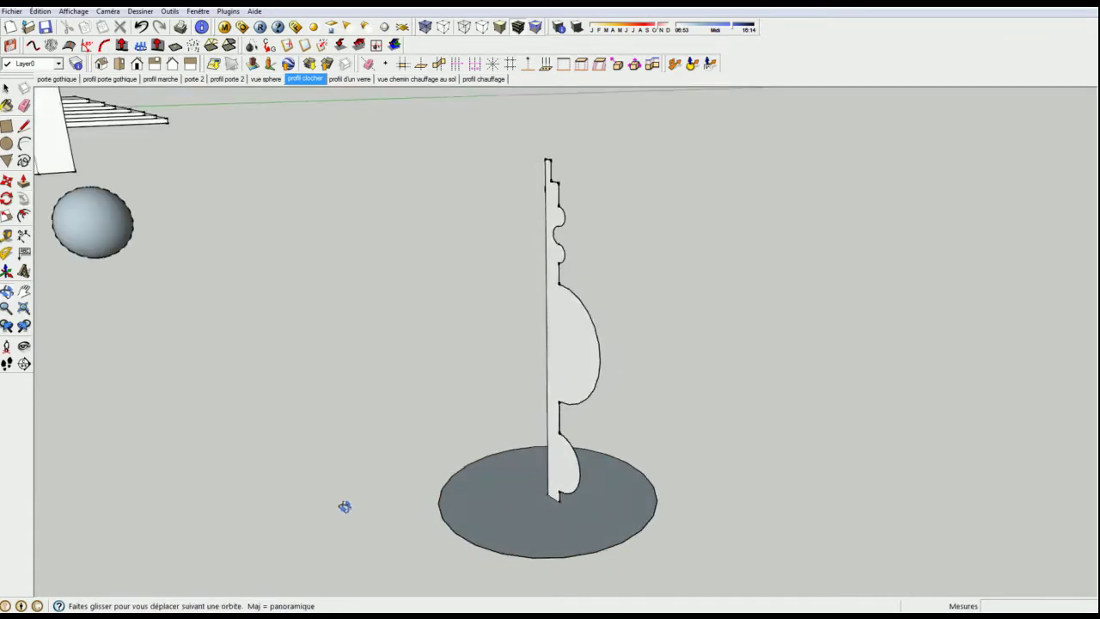
- Try tracing the steeple profile around the base circle's edge by hand with Follow Me, and undo the sweep
{"action": "middle_click_drag", "start_coordinate": [628, 471], "coordinate": [639, 453]}
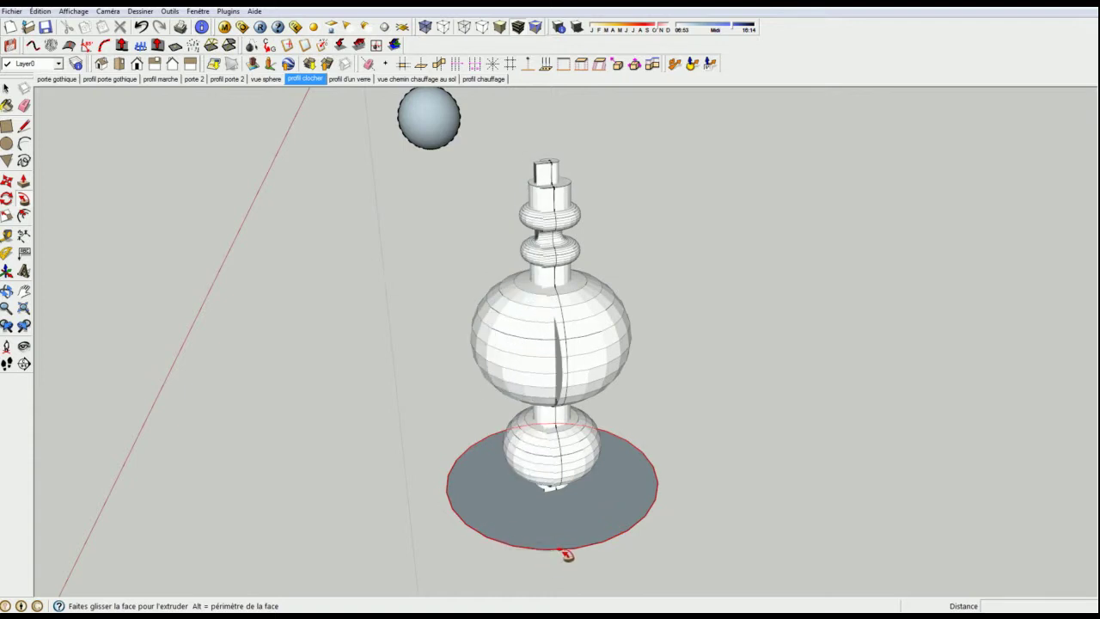
{"action": "left_click", "coordinate": [567, 555]}
{"action": "mouse_move", "coordinate": [491, 520]}
{"action": "middle_mouse_down"}
{"action": "mouse_move", "coordinate": [936, 481]}
{"action": "mouse_move", "coordinate": [532, 449]}
{"action": "mouse_move", "coordinate": [284, 482]}
{"action": "middle_mouse_up"}
{"action": "key", "text": "ctrl+z"}
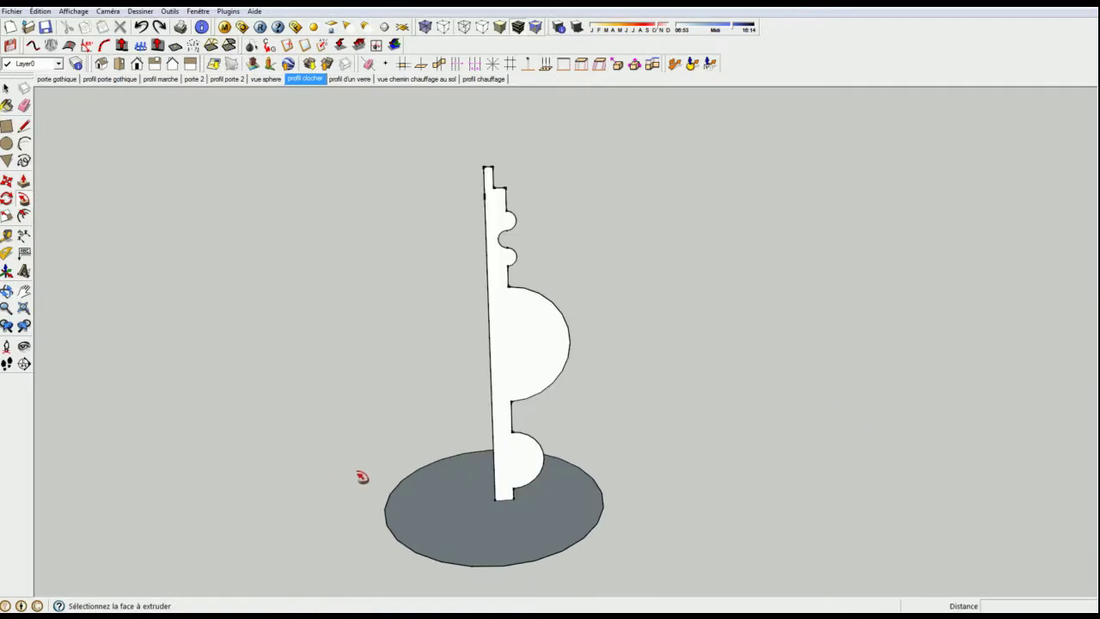
- Sweep the steeple profile around the base circle with Follow Me, using the preselected circle face as the path
{"action": "key", "text": "space"}
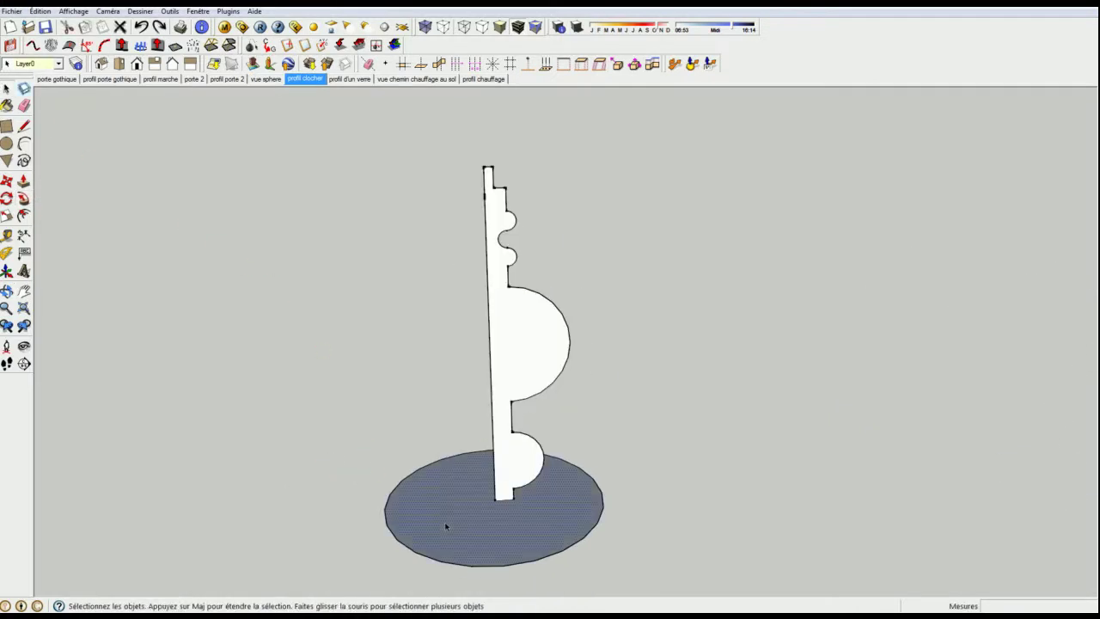
{"action": "left_click", "coordinate": [24, 199]}
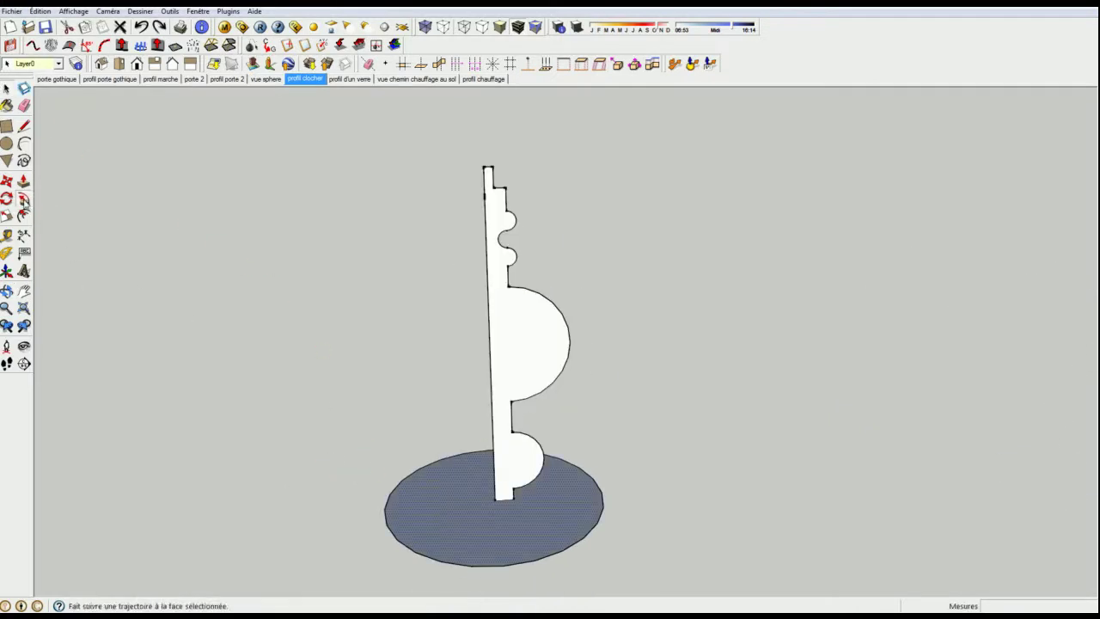
{"action": "left_click", "coordinate": [550, 348]}
{"action": "middle_click_drag", "start_coordinate": [693, 415], "coordinate": [912, 391]}
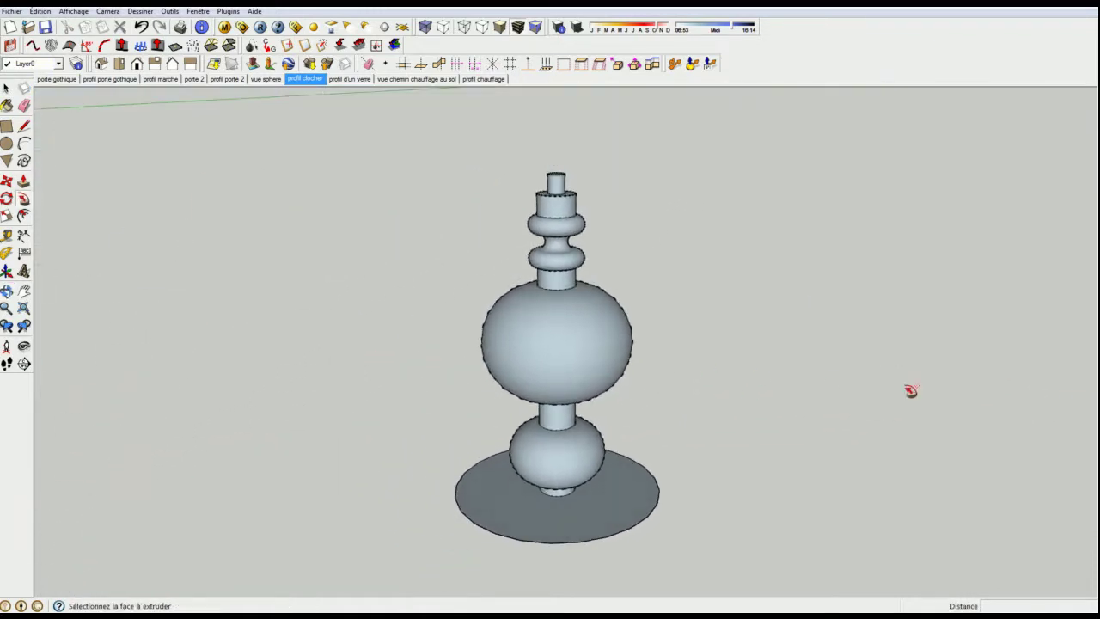
{"action": "scroll", "coordinate": [533, 279], "scroll_direction": "up", "scroll_amount": 2}
{"action": "scroll", "coordinate": [557, 315], "scroll_direction": "down", "scroll_amount": 4}
{"action": "mouse_move", "coordinate": [557, 314]}
{"action": "middle_mouse_down"}
{"action": "mouse_move", "coordinate": [644, 283]}
{"action": "mouse_move", "coordinate": [575, 325]}
{"action": "middle_mouse_up"}
{"action": "scroll", "coordinate": [572, 293], "scroll_direction": "up", "scroll_amount": 3}
{"action": "scroll", "coordinate": [574, 326], "scroll_direction": "down", "scroll_amount": 2}
{"action": "middle_click_drag", "start_coordinate": [575, 365], "coordinate": [695, 334]}
{"action": "key", "text": "p"}
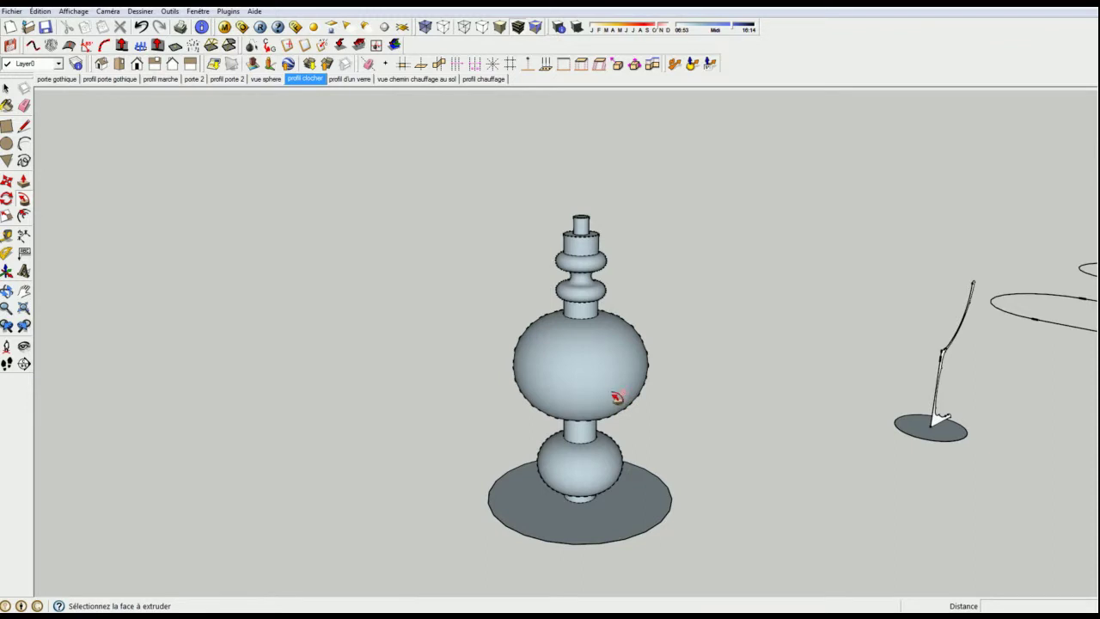
- Sweep the drinking glass profile around its base circle with Follow Me, using the preselected circle face as the path
{"action": "middle_click_drag", "start_coordinate": [847, 456], "coordinate": [489, 456], "text": "shift"}
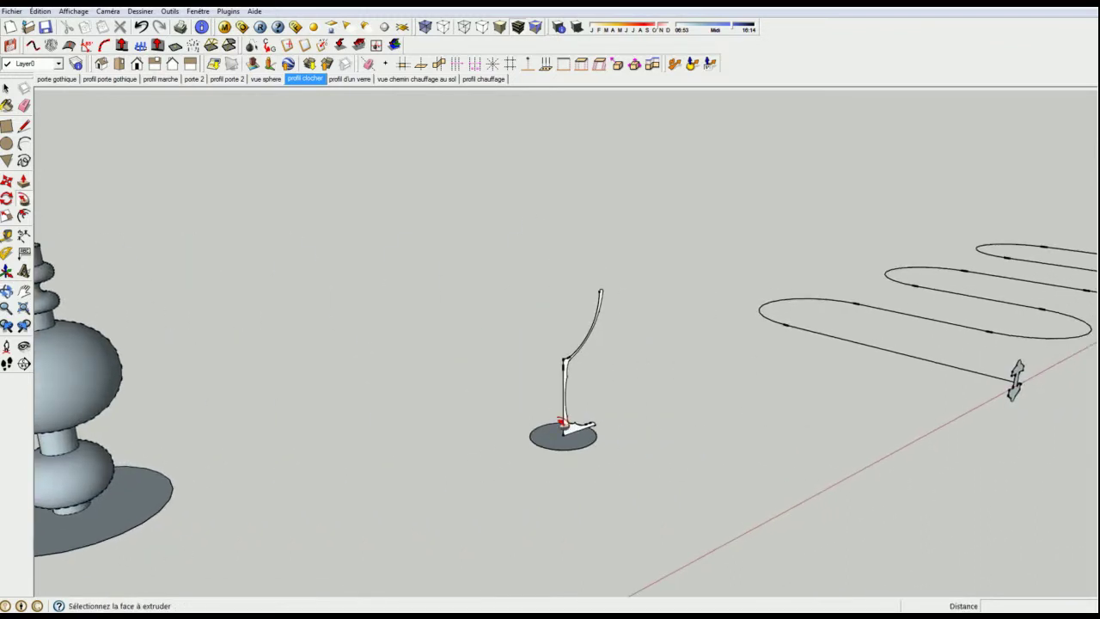
{"action": "scroll", "coordinate": [563, 434], "scroll_direction": "up", "scroll_amount": 3}
{"action": "middle_click_drag", "start_coordinate": [563, 434], "coordinate": [486, 495]}
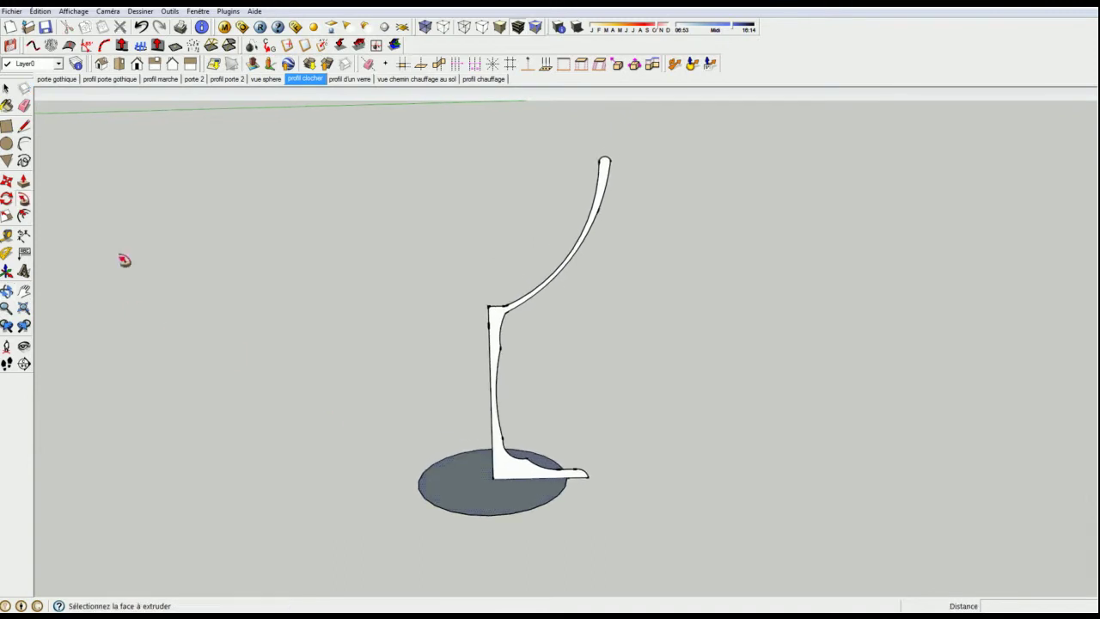
{"action": "left_click", "coordinate": [6, 90]}
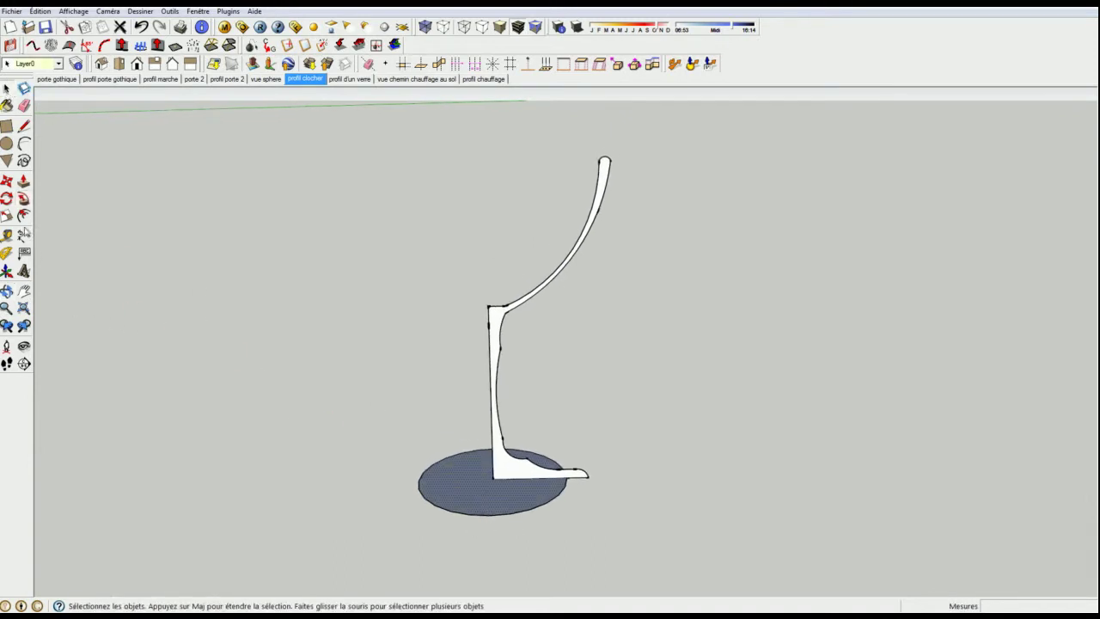
{"action": "left_click", "coordinate": [23, 180]}
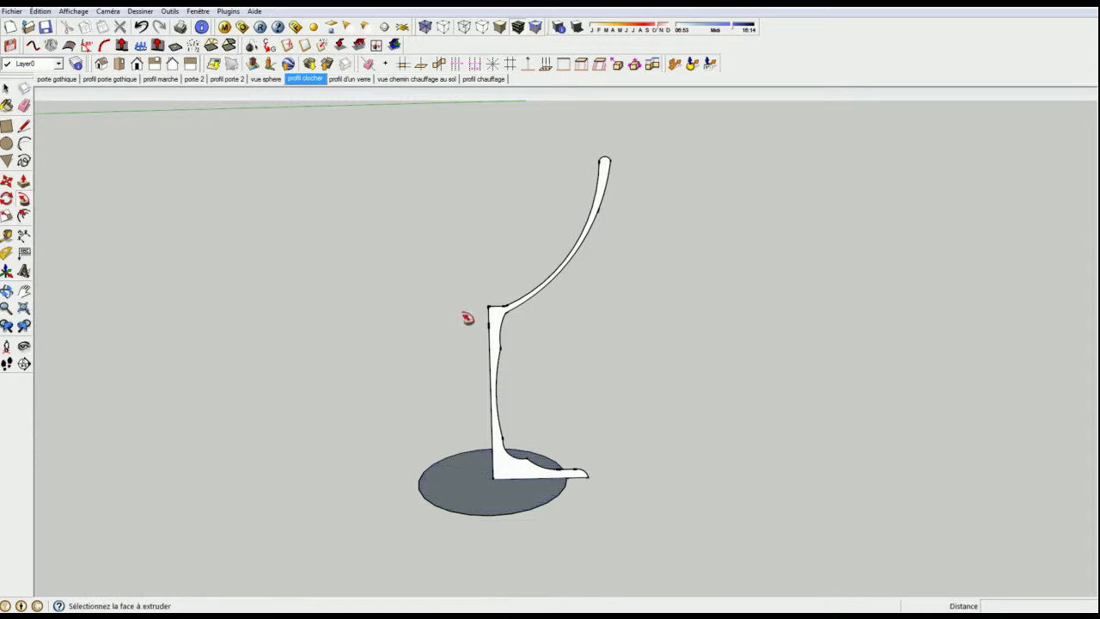
{"action": "left_click", "coordinate": [501, 321]}
{"action": "middle_click_drag", "start_coordinate": [503, 320], "coordinate": [423, 304]}
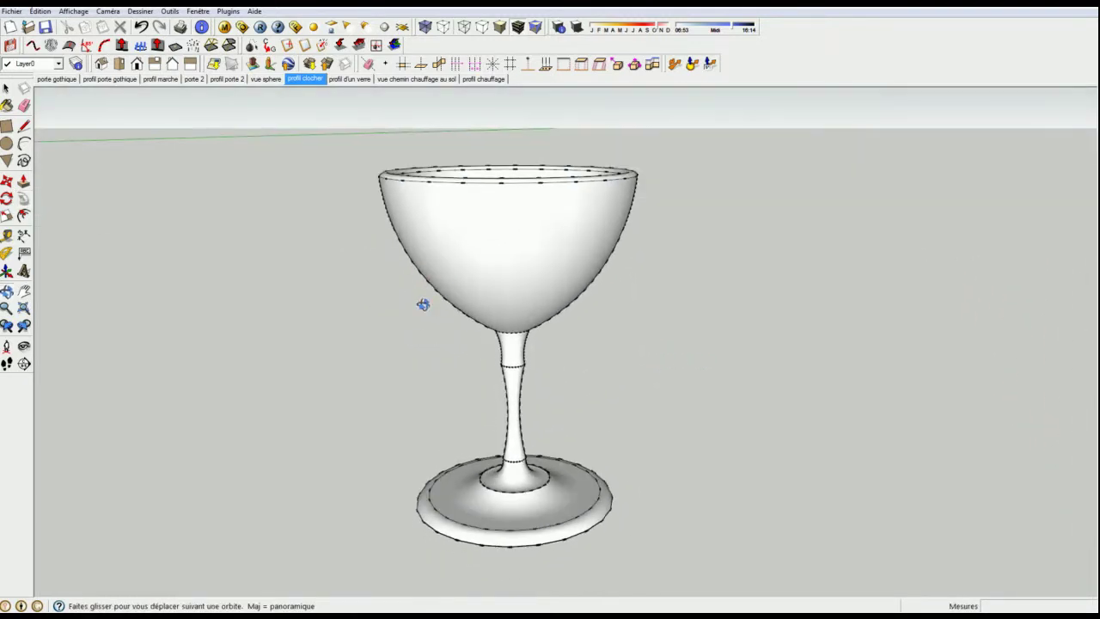
{"action": "middle_click_drag", "start_coordinate": [749, 373], "coordinate": [712, 373], "text": "shift"}
- Try to sweep the preselected I-shaped profile along the winding floor-heating path with Follow Me
{"action": "scroll", "coordinate": [601, 399], "scroll_direction": "down", "scroll_amount": 4}
{"action": "scroll", "coordinate": [538, 324], "scroll_direction": "down", "scroll_amount": 4}
{"action": "middle_click_drag", "start_coordinate": [885, 440], "coordinate": [521, 488], "text": "shift"}
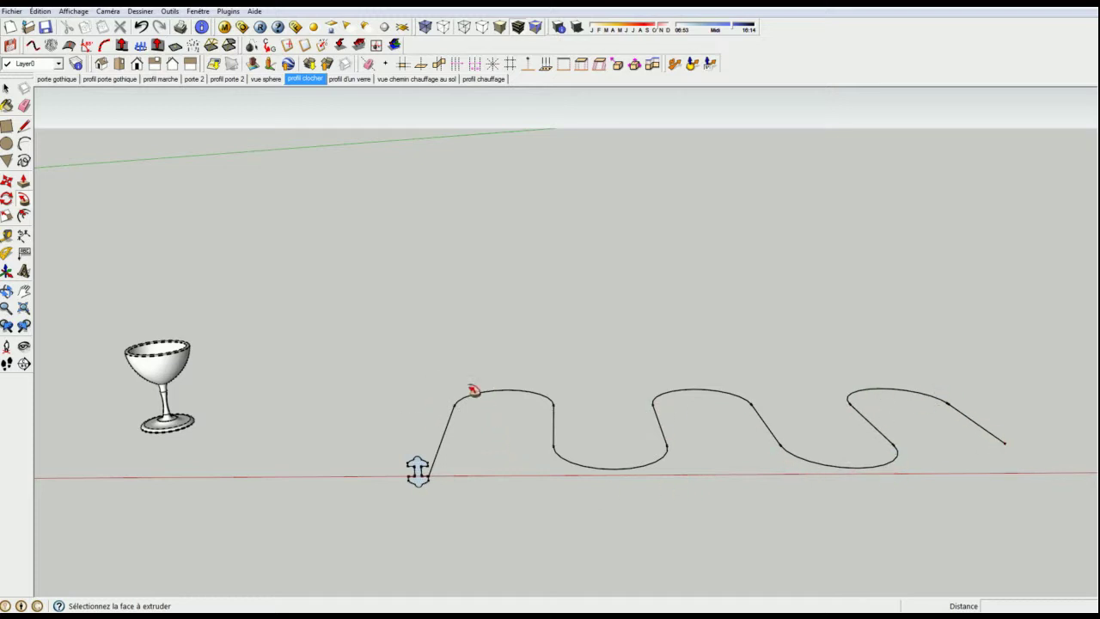
{"action": "key", "text": "space"}
{"action": "scroll", "coordinate": [414, 456], "scroll_direction": "up", "scroll_amount": 3}
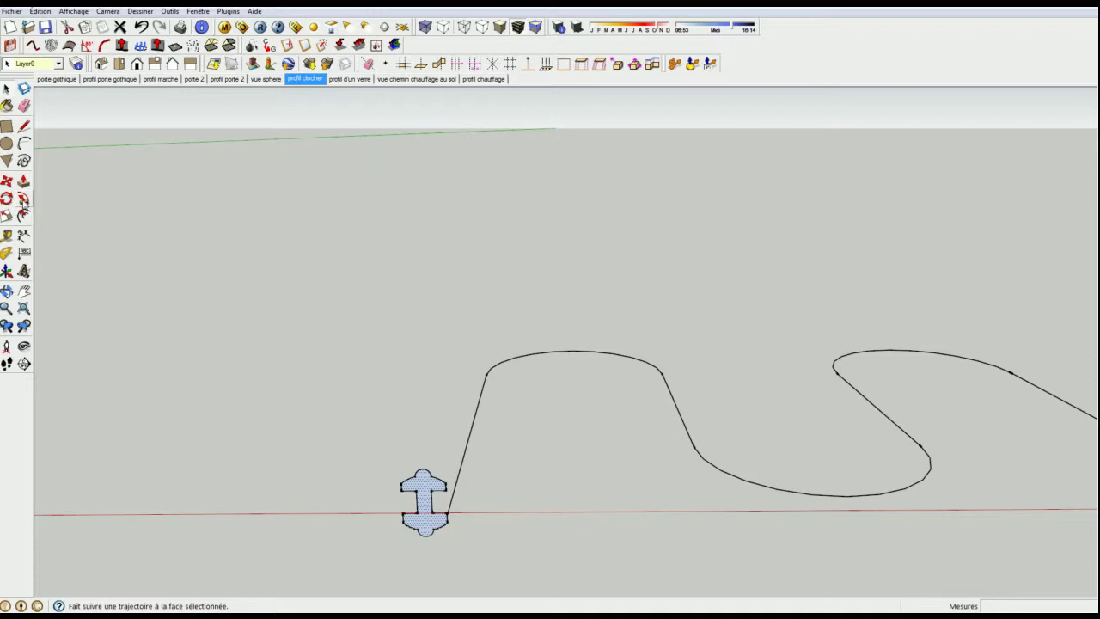
{"action": "left_click", "coordinate": [23, 199]}
{"action": "middle_click_drag", "start_coordinate": [490, 486], "coordinate": [372, 490]}
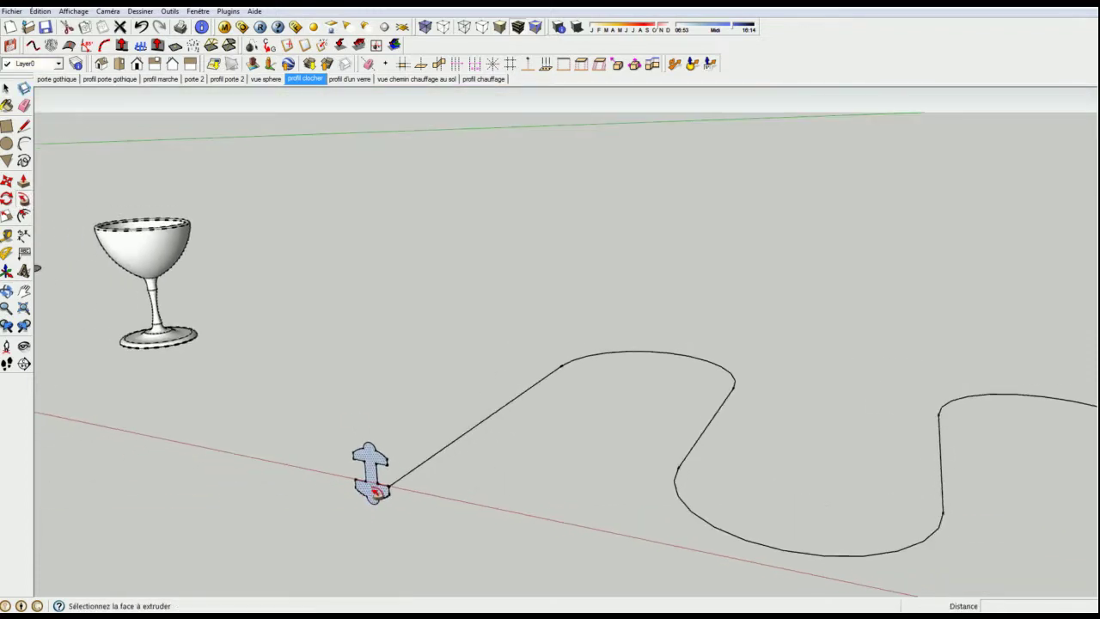
{"action": "left_click_drag", "start_coordinate": [375, 491], "coordinate": [390, 489]}
- Try to sweep the I-shaped profile along the first straight segment of the winding path with Follow Me
{"action": "middle_click_drag", "start_coordinate": [404, 491], "coordinate": [893, 416]}
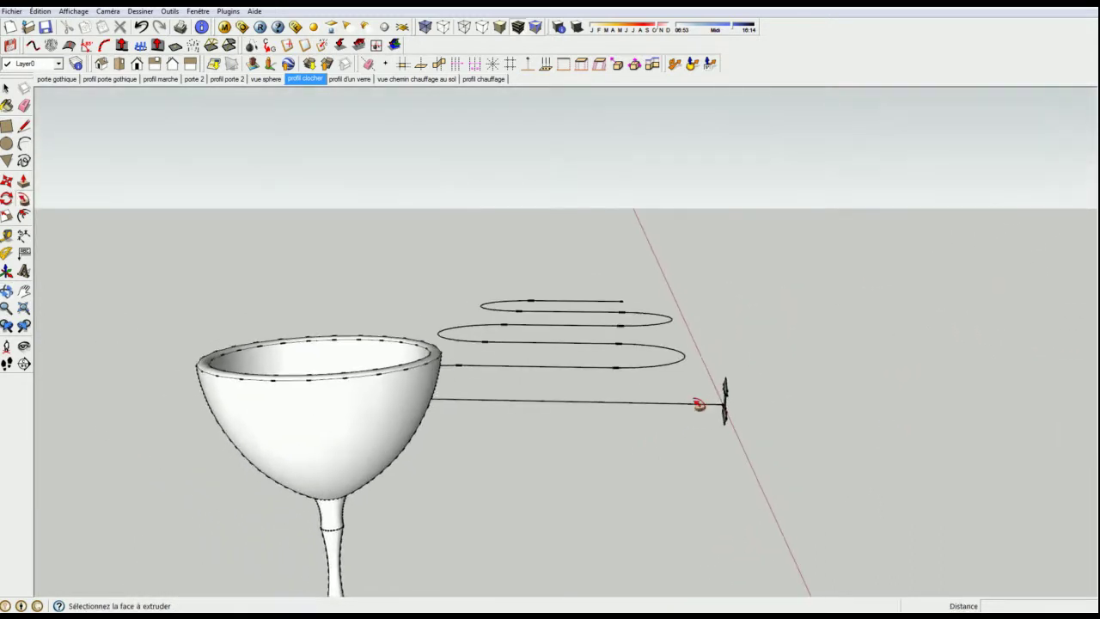
{"action": "middle_click_drag", "start_coordinate": [699, 404], "coordinate": [515, 371]}
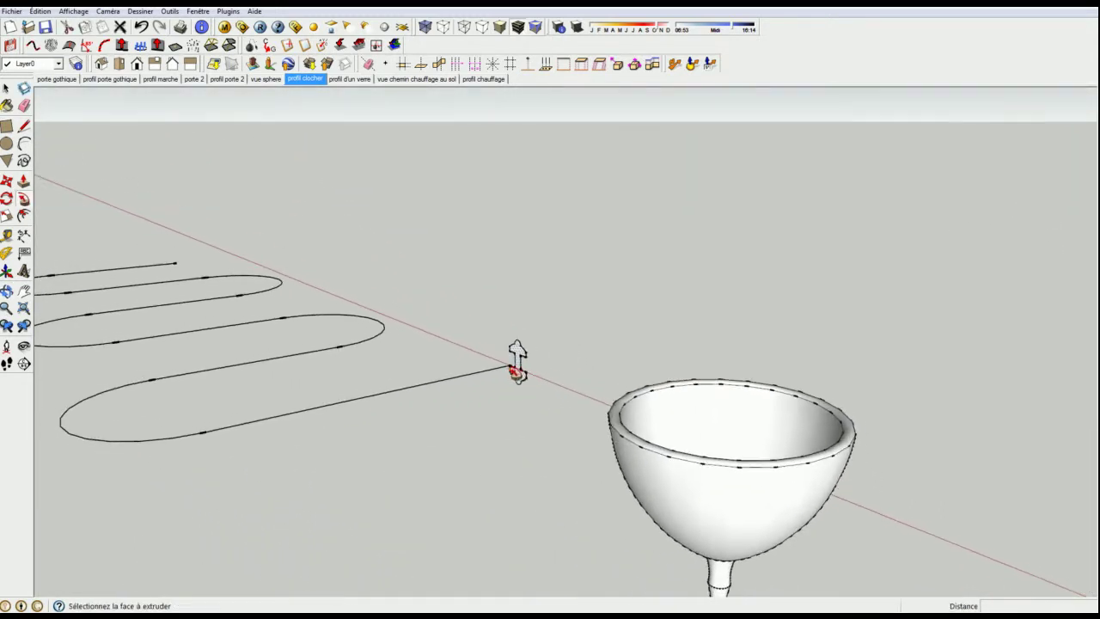
{"action": "scroll", "coordinate": [514, 371], "scroll_direction": "up", "scroll_amount": 4}
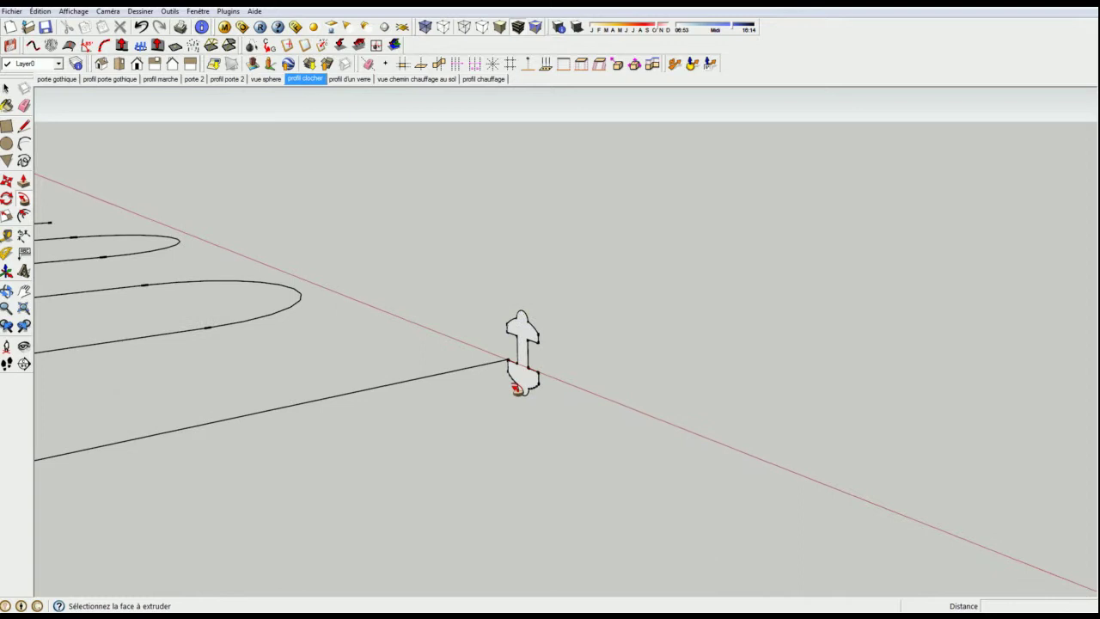
{"action": "left_click", "coordinate": [523, 382]}
{"action": "left_click_drag", "start_coordinate": [481, 375], "coordinate": [184, 429]}
{"action": "right_click", "coordinate": [197, 439]}
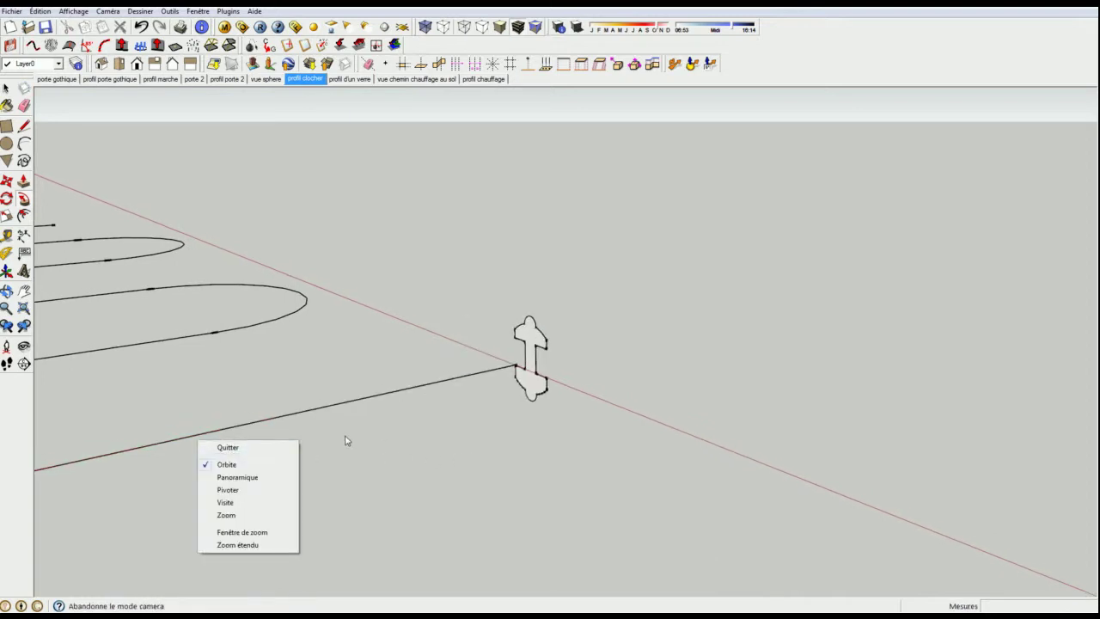
{"action": "left_click", "coordinate": [536, 380]}
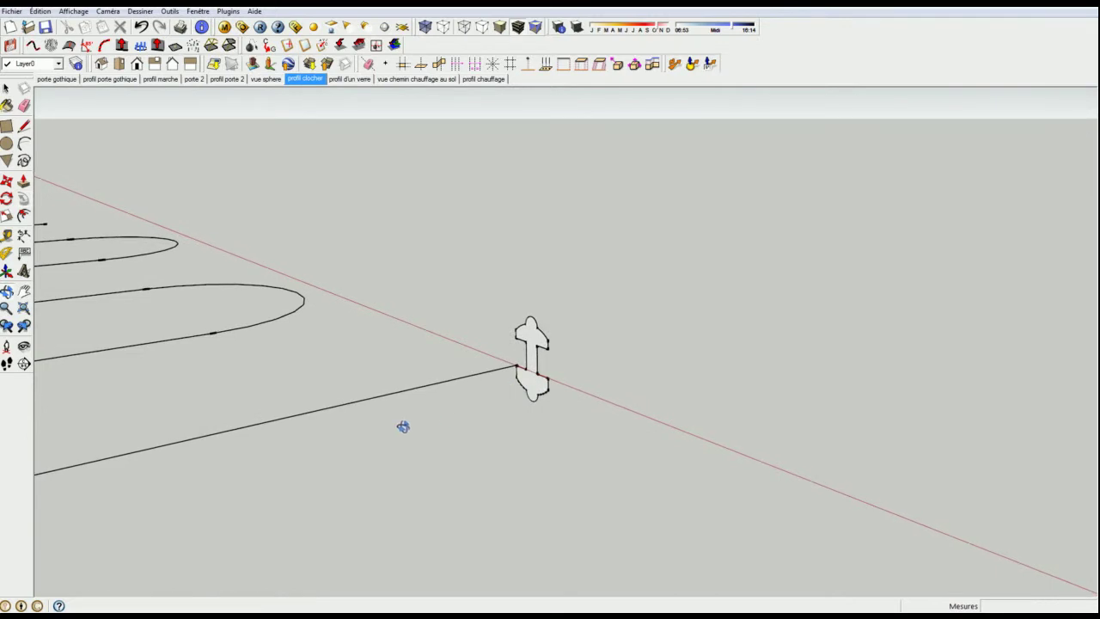
{"action": "left_click_drag", "start_coordinate": [278, 434], "coordinate": [541, 447]}
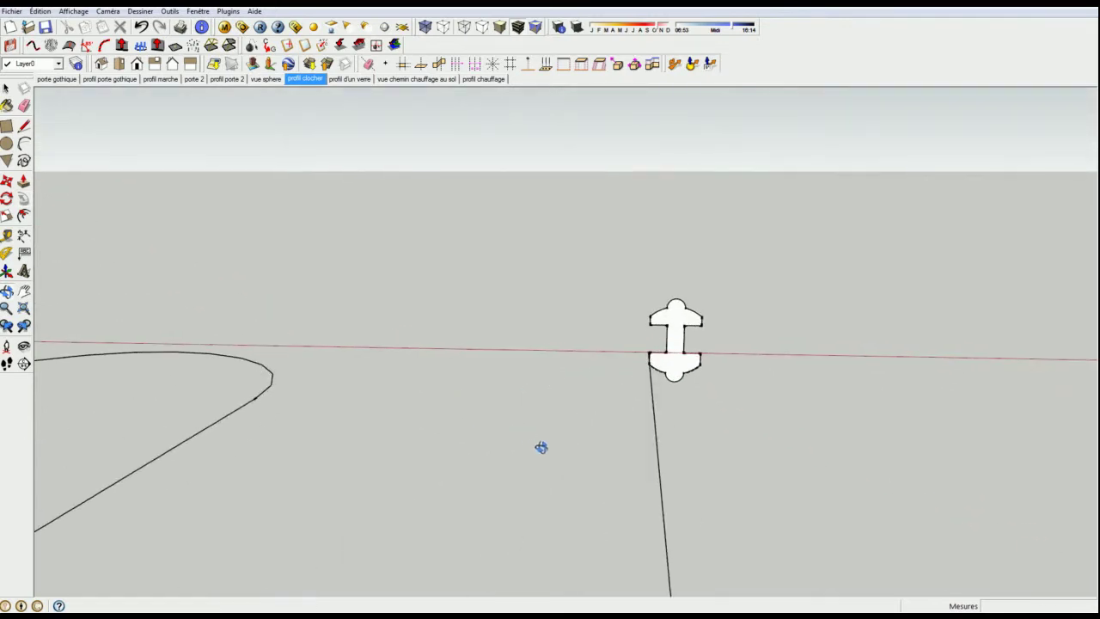
- Sweep the I-shaped profile by hand along all straights and bends of the winding path to its far end with Follow Me
{"action": "left_click", "coordinate": [24, 200]}
{"action": "left_click", "coordinate": [676, 339]}
{"action": "middle_click_drag", "start_coordinate": [641, 521], "coordinate": [922, 414], "text": "shift"}
{"action": "middle_click_drag", "start_coordinate": [304, 388], "coordinate": [726, 454]}
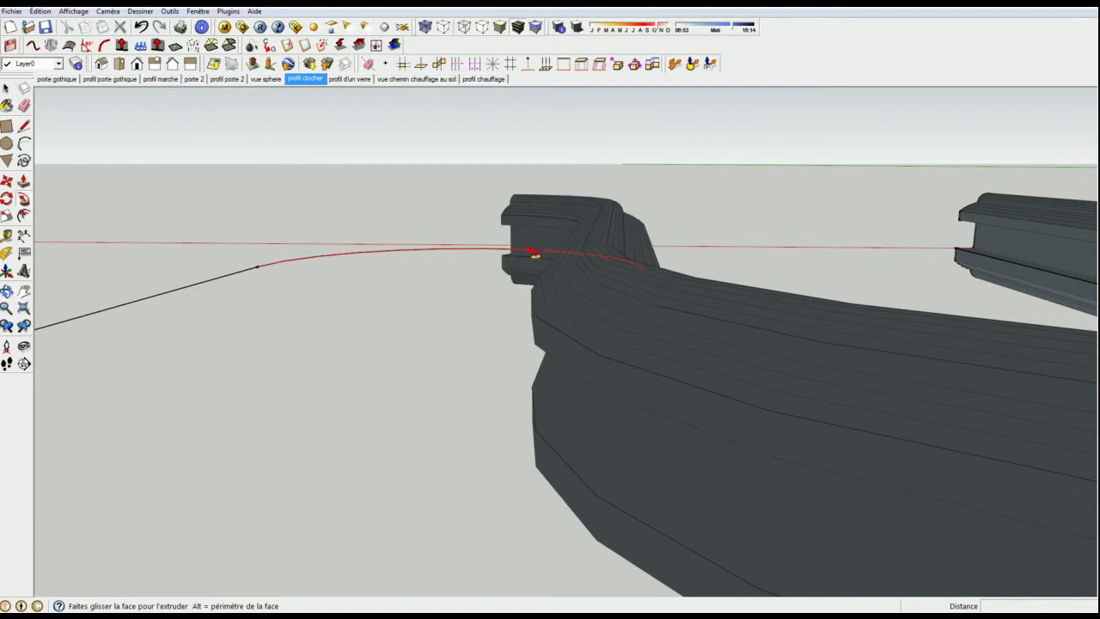
{"action": "middle_click_drag", "start_coordinate": [61, 373], "coordinate": [599, 433]}
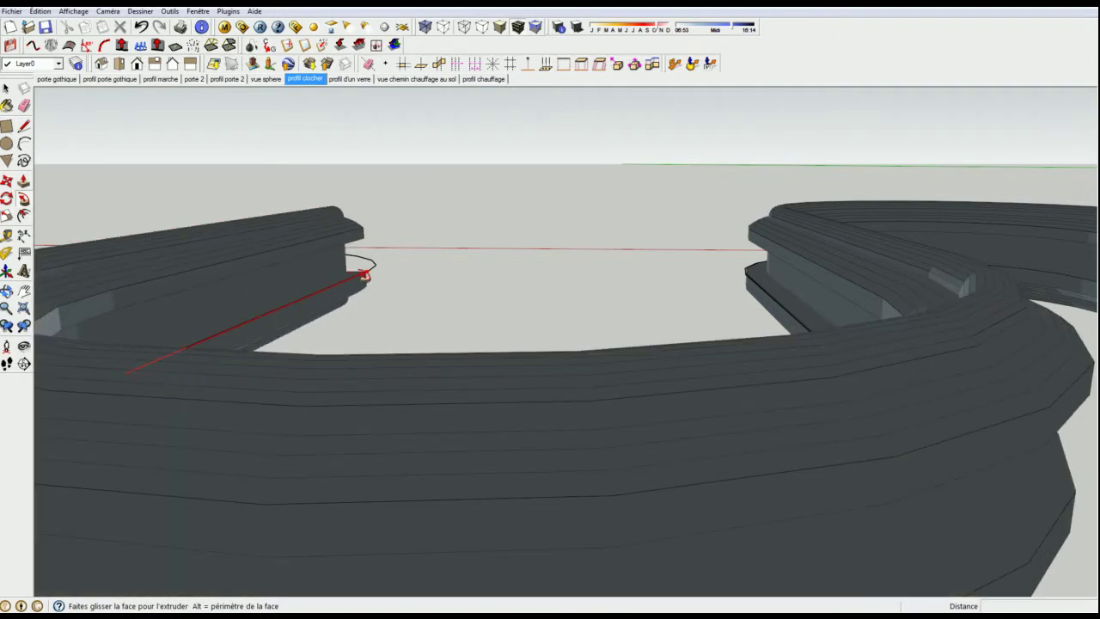
{"action": "middle_click_drag", "start_coordinate": [368, 276], "coordinate": [1032, 342], "text": "shift"}
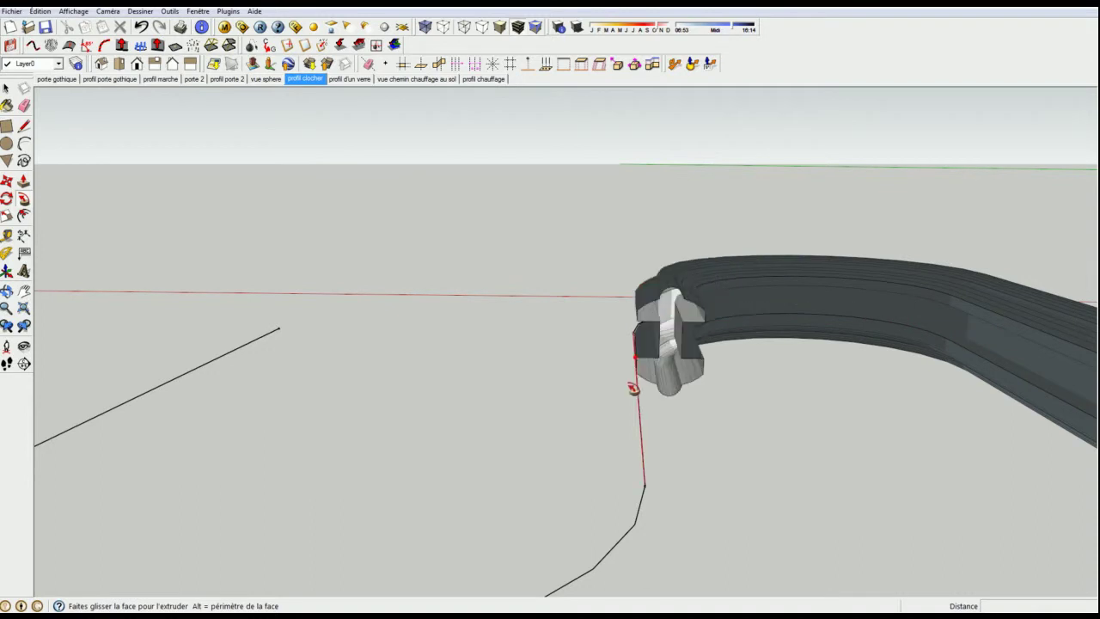
{"action": "middle_click_drag", "start_coordinate": [577, 580], "coordinate": [1033, 394], "text": "shift"}
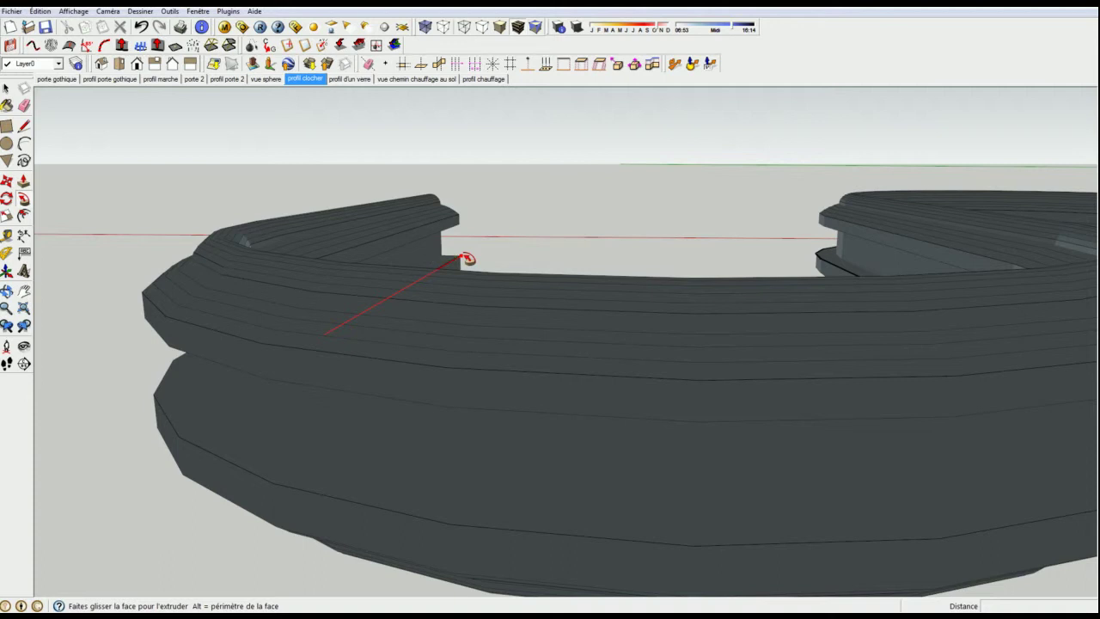
{"action": "left_click", "coordinate": [465, 259]}
- Examine the swept serpentine heating element at both ends, along its bends and from above
{"action": "middle_click_drag", "start_coordinate": [468, 259], "coordinate": [644, 354]}
{"action": "scroll", "coordinate": [645, 354], "scroll_direction": "down", "scroll_amount": 5}
{"action": "middle_click_drag", "start_coordinate": [389, 345], "coordinate": [619, 356]}
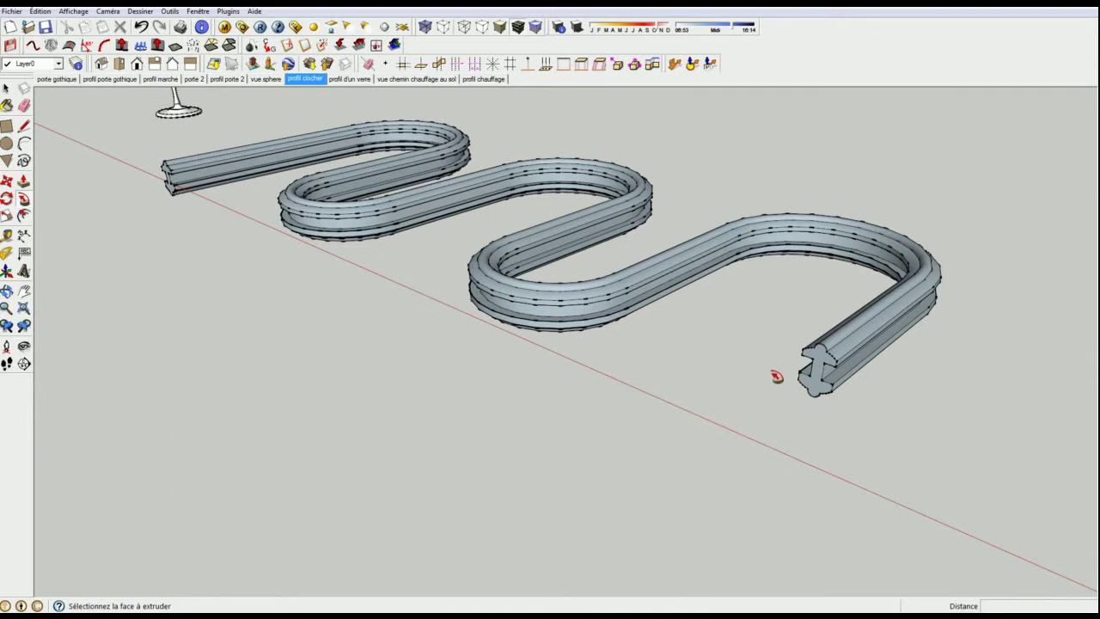
{"action": "middle_click_drag", "start_coordinate": [246, 206], "coordinate": [544, 411], "text": "shift"}
{"action": "scroll", "coordinate": [504, 399], "scroll_direction": "up", "scroll_amount": 4}
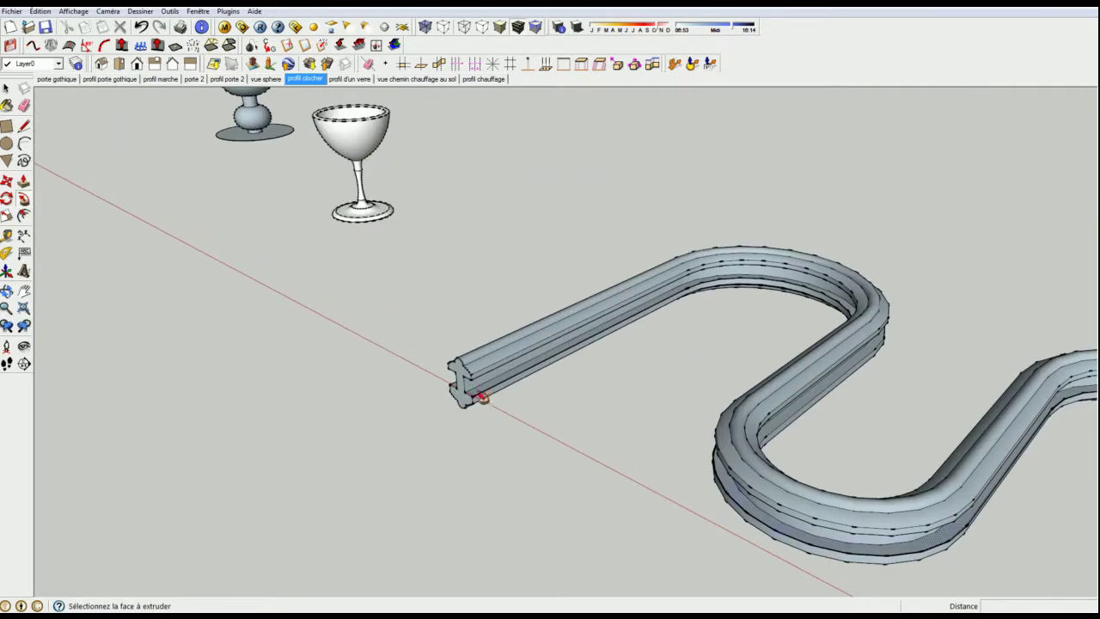
{"action": "middle_click_drag", "start_coordinate": [463, 388], "coordinate": [616, 311]}
{"action": "middle_click_drag", "start_coordinate": [1010, 429], "coordinate": [187, 395], "text": "shift"}
{"action": "scroll", "coordinate": [300, 351], "scroll_direction": "down", "scroll_amount": 4}
{"action": "middle_click_drag", "start_coordinate": [300, 352], "coordinate": [204, 345]}
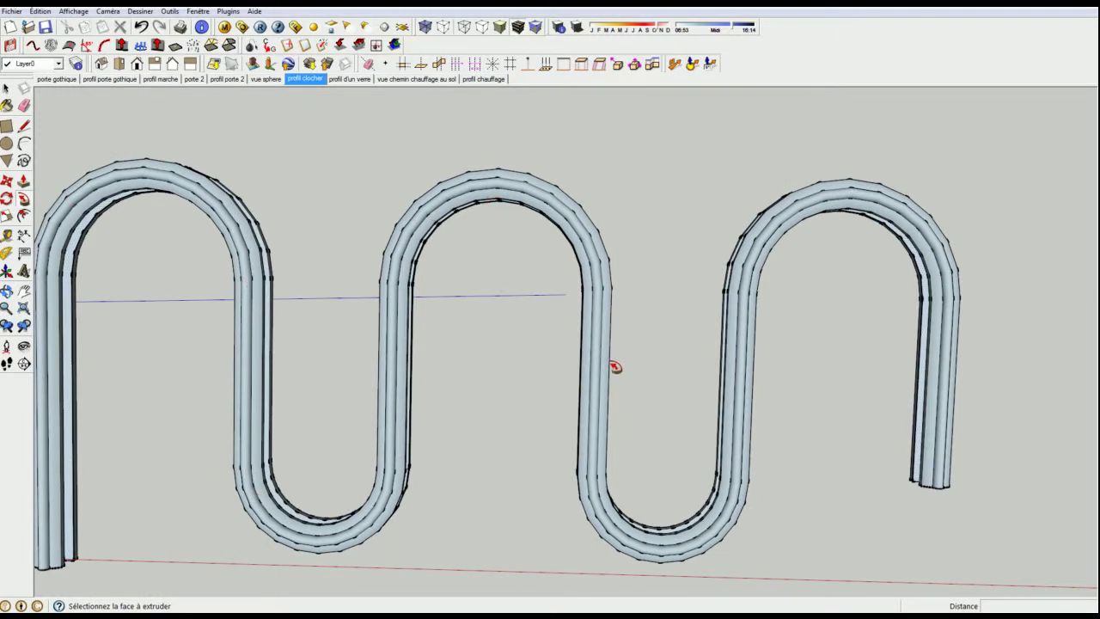
{"action": "middle_click_drag", "start_coordinate": [724, 214], "coordinate": [537, 361]}
{"action": "key", "text": "p"}
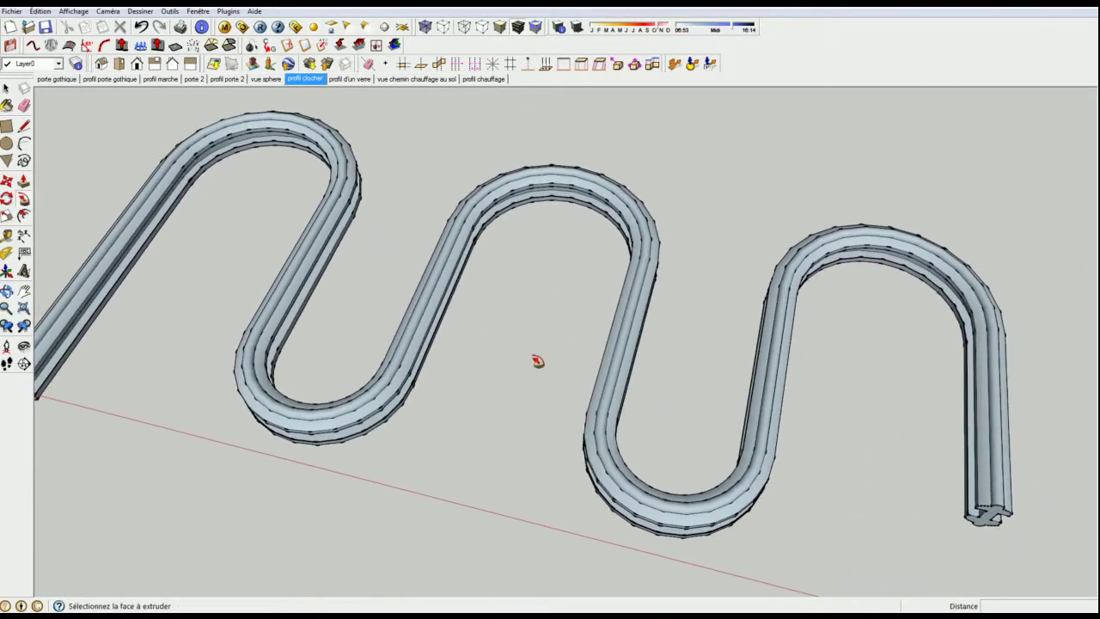